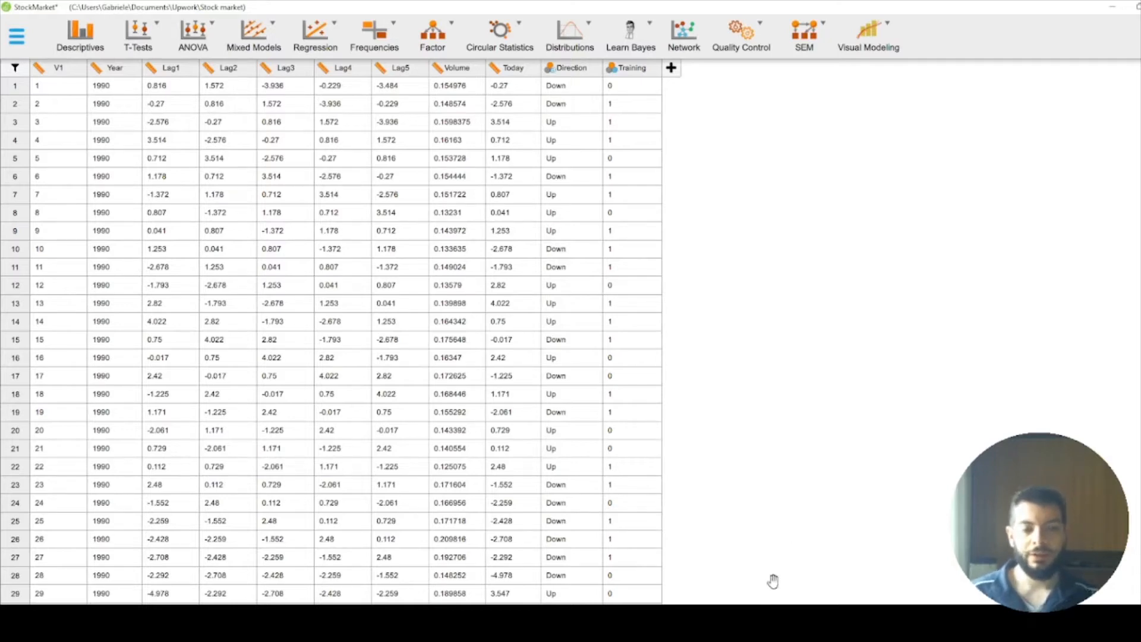
# Step: Open LEGGIMI.TXT in Notepad and read the assignment, highlighting StockMarket and RADIANT, and put the window away
pyautogui.click(755, 618)
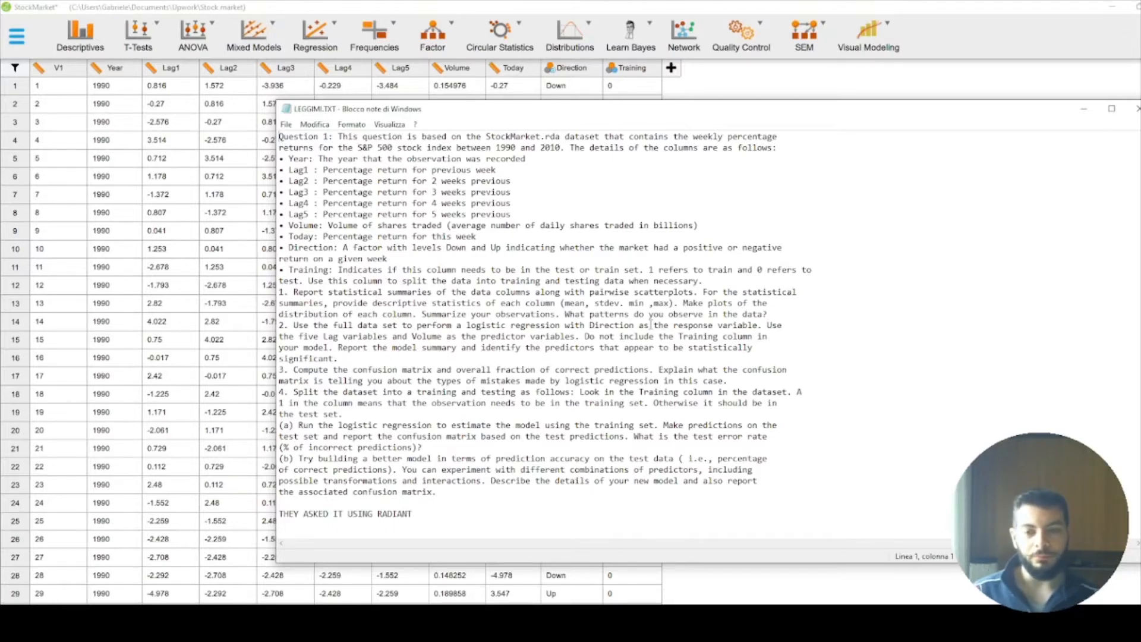
pyautogui.moveTo(415, 513); pyautogui.dragTo(378, 514)
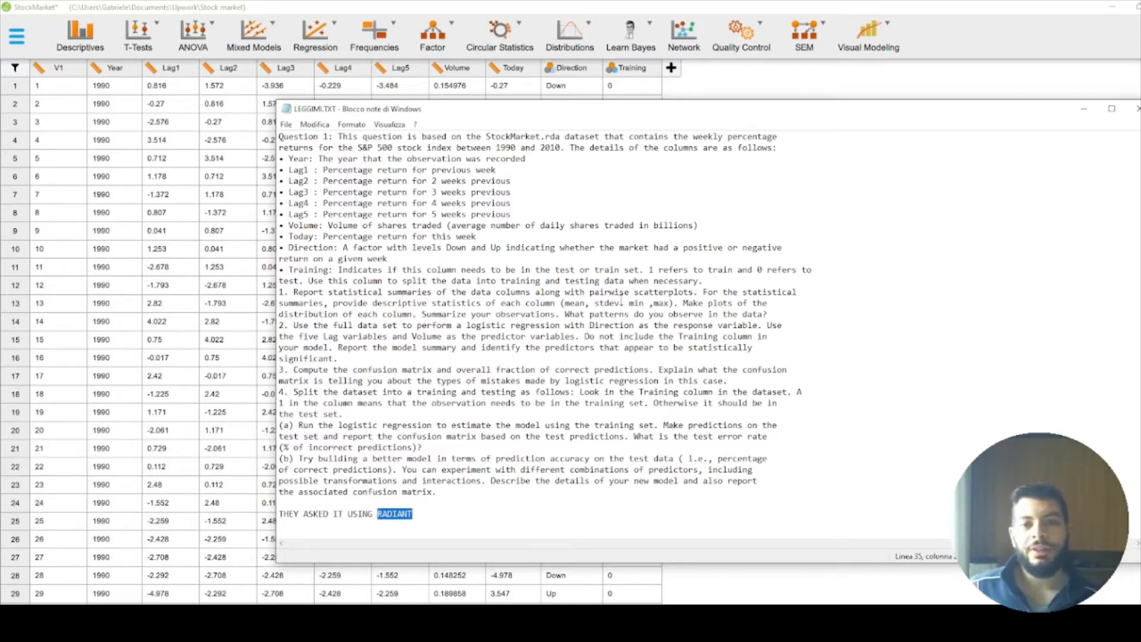
pyautogui.moveTo(487, 137); pyautogui.dragTo(541, 136)
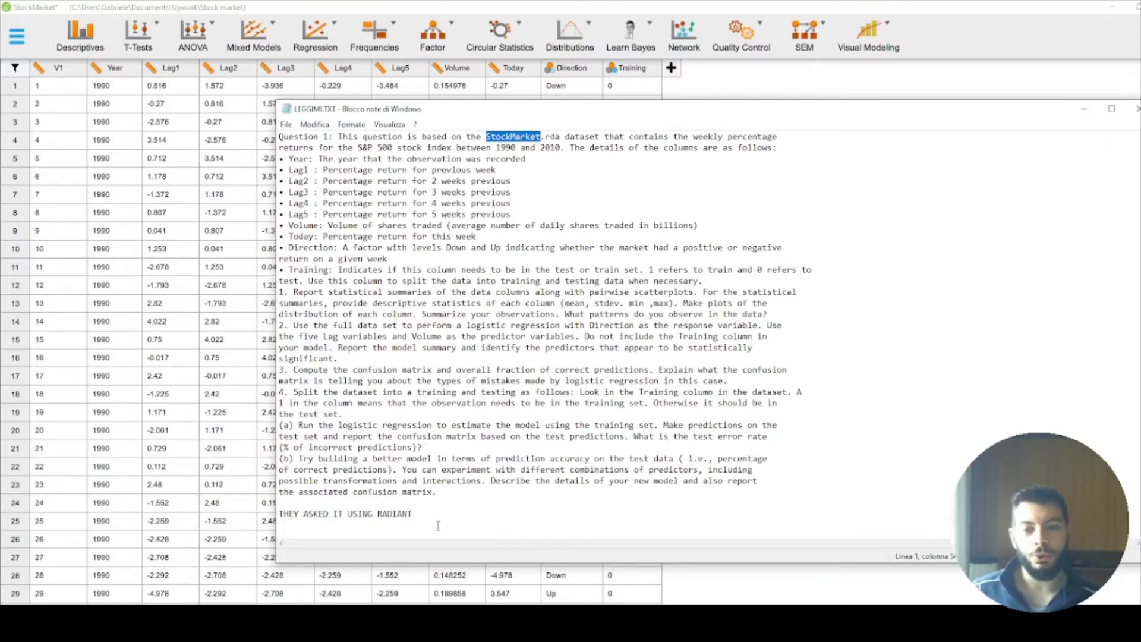
pyautogui.moveTo(377, 515); pyautogui.dragTo(413, 514)
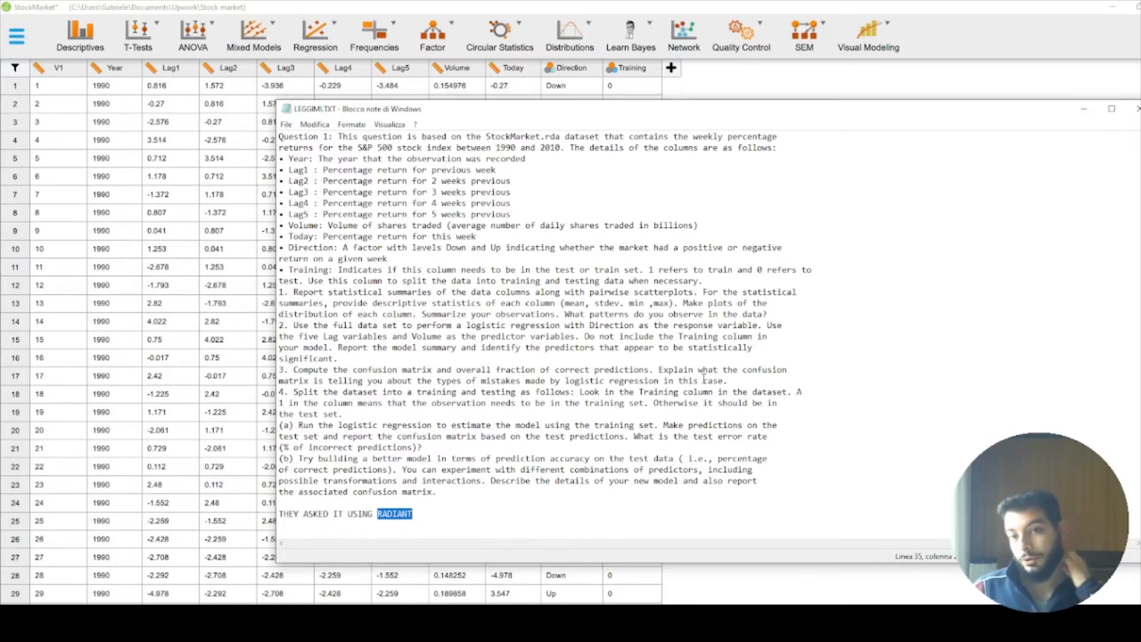
pyautogui.click(1073, 117)
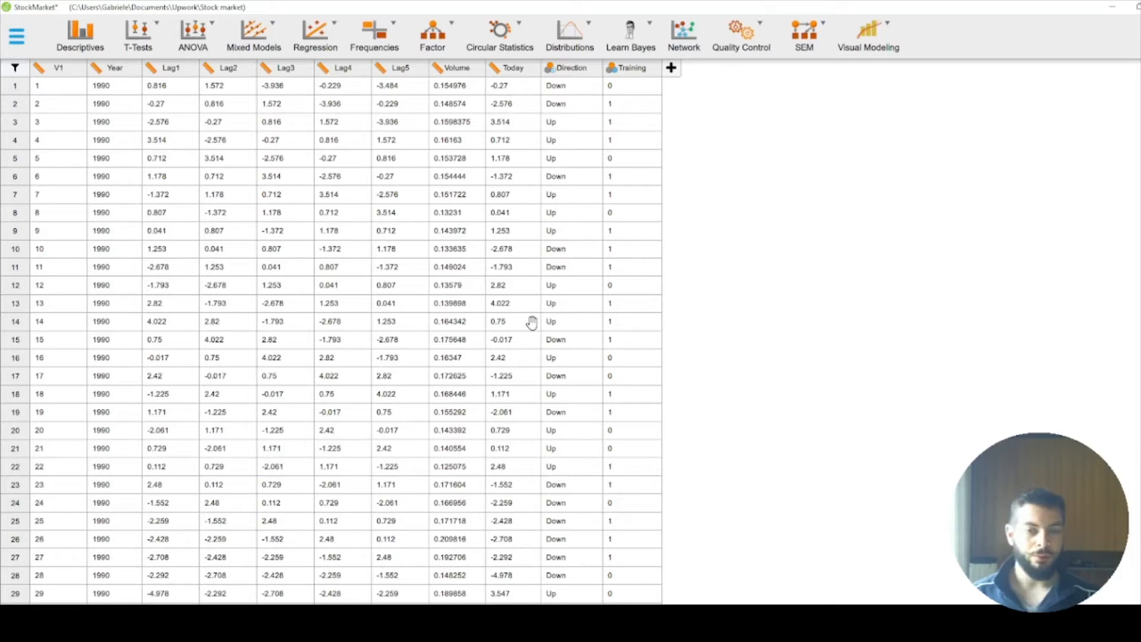
# Step: Reopen LEGGIMI.TXT and examine task 4(b), highlighting the request for a better model in terms of prediction accuracy on the test data
pyautogui.click(594, 619)
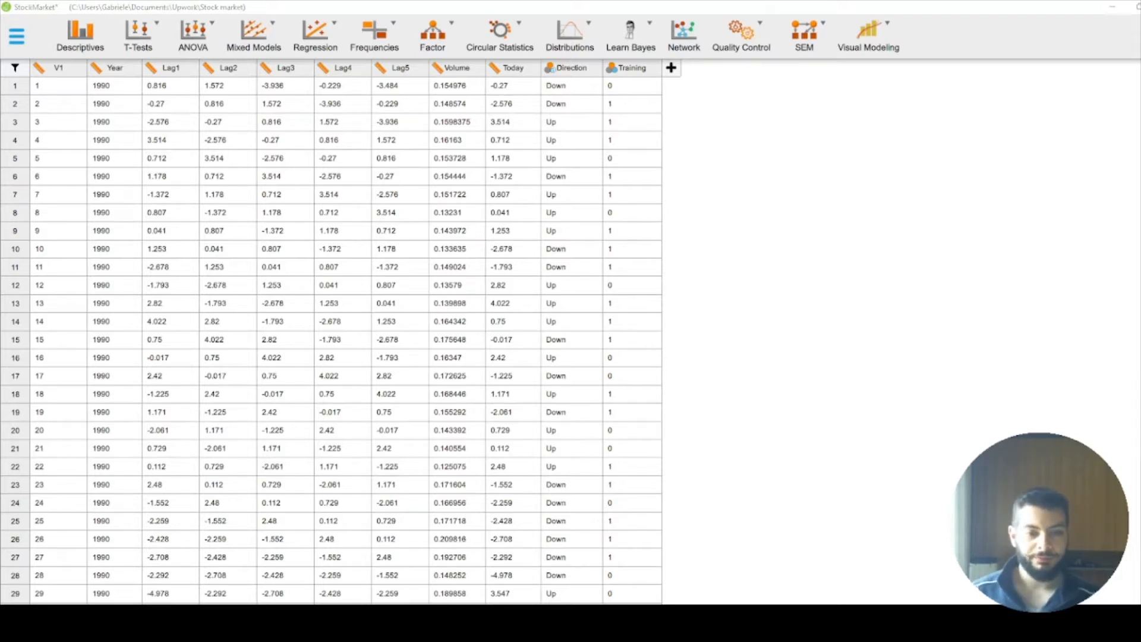
pyautogui.click(501, 459)
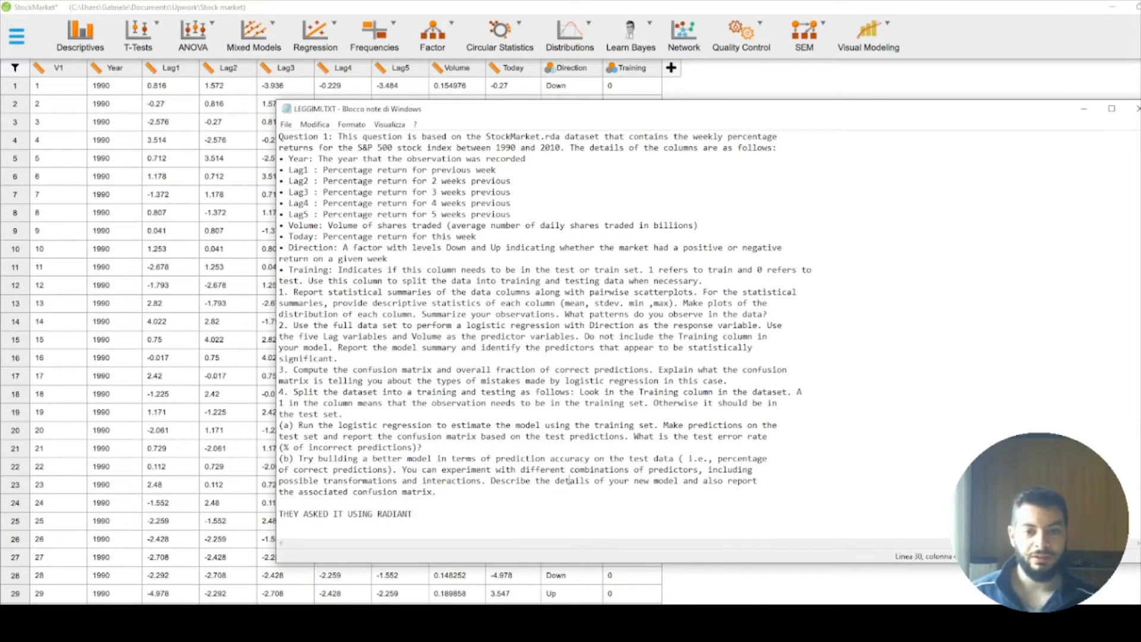
pyautogui.moveTo(359, 459); pyautogui.dragTo(679, 462)
pyautogui.click(676, 463)
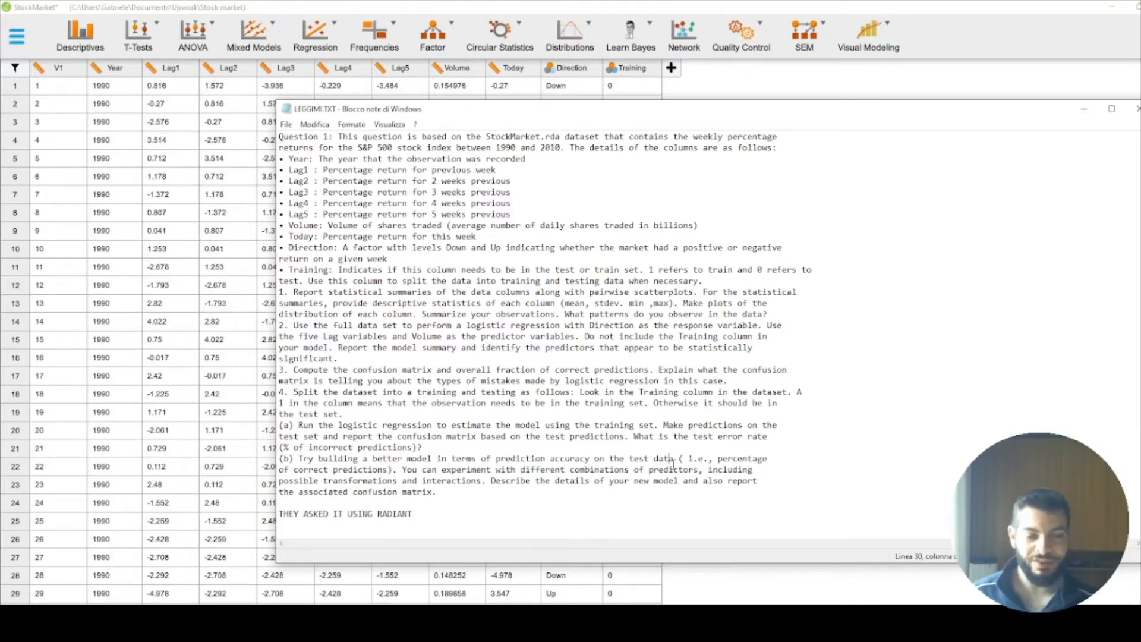
pyautogui.moveTo(678, 459); pyautogui.dragTo(319, 465)
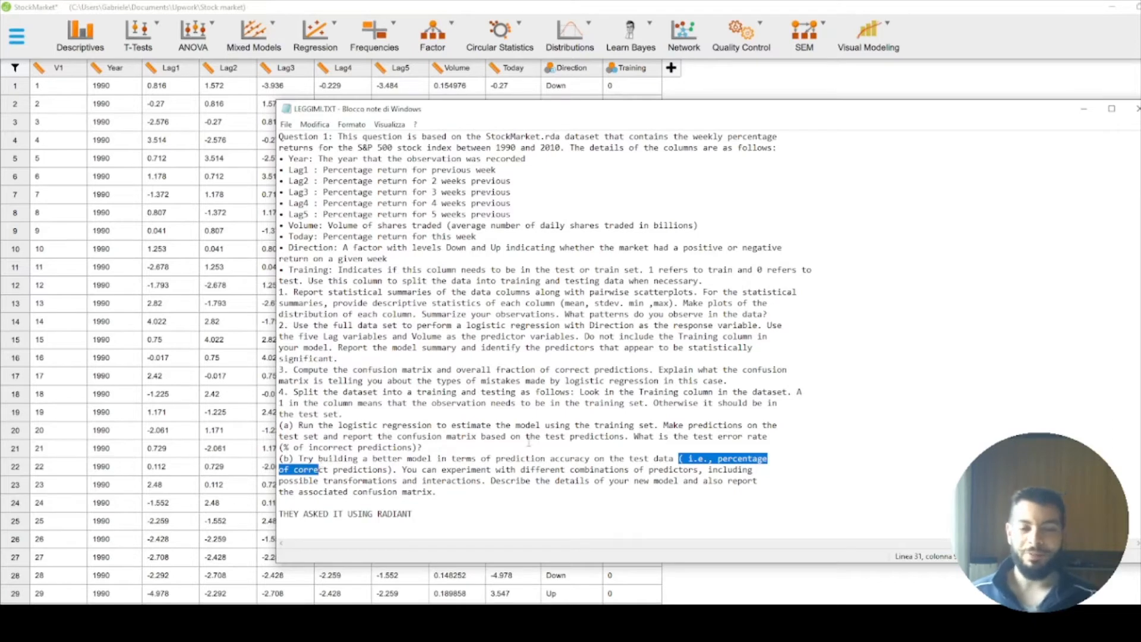
pyautogui.moveTo(679, 459); pyautogui.dragTo(299, 458)
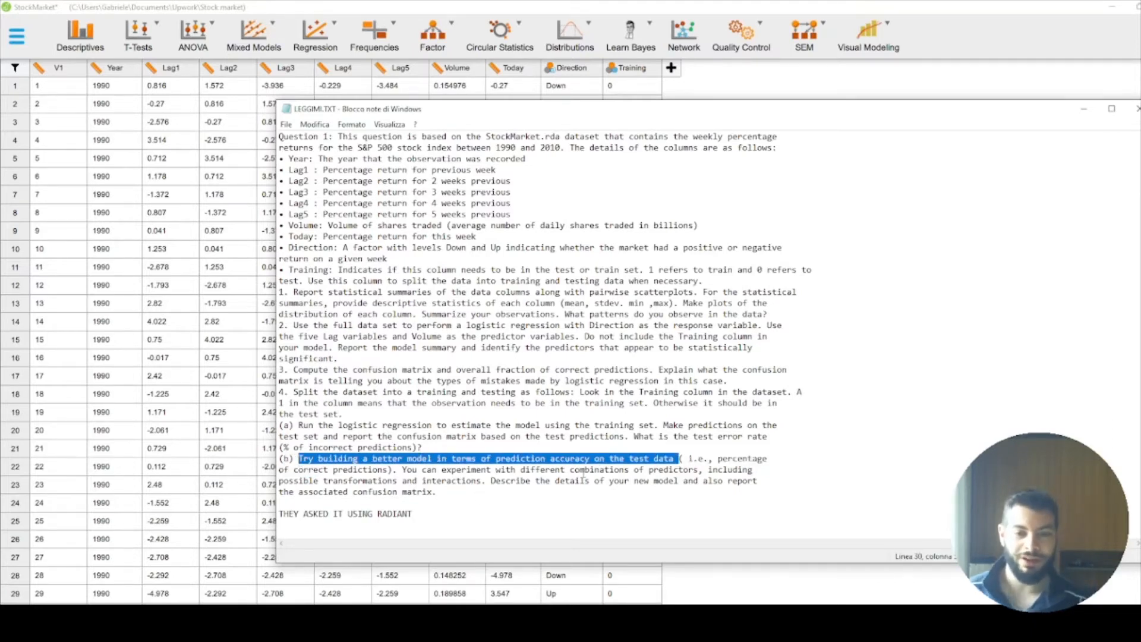
pyautogui.moveTo(1063, 120); pyautogui.dragTo(1048, 112)
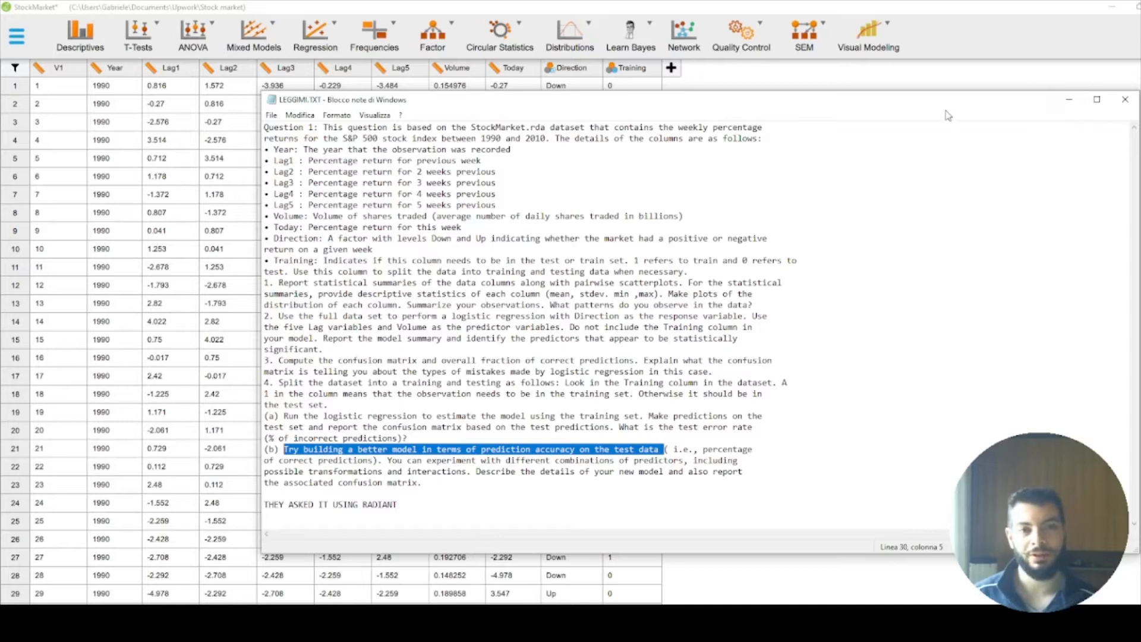
pyautogui.click(653, 484)
pyautogui.moveTo(664, 449); pyautogui.dragTo(284, 450)
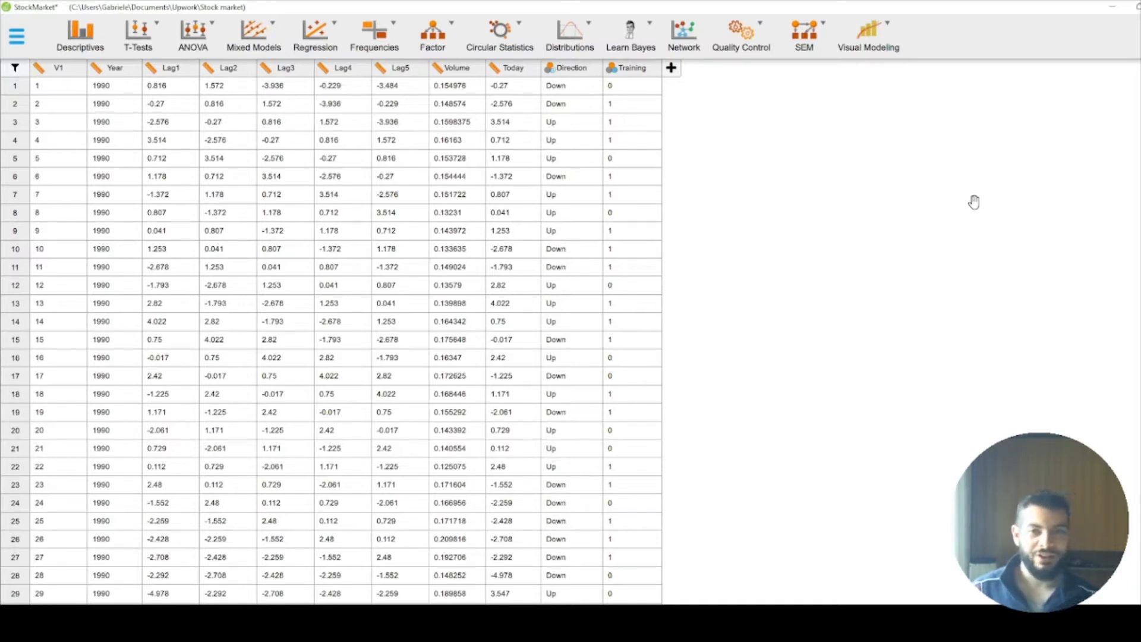
# Step: Start a classical Generalized Linear Model analysis in JASP and assign Direction as the dependent variable
pyautogui.click(314, 35)
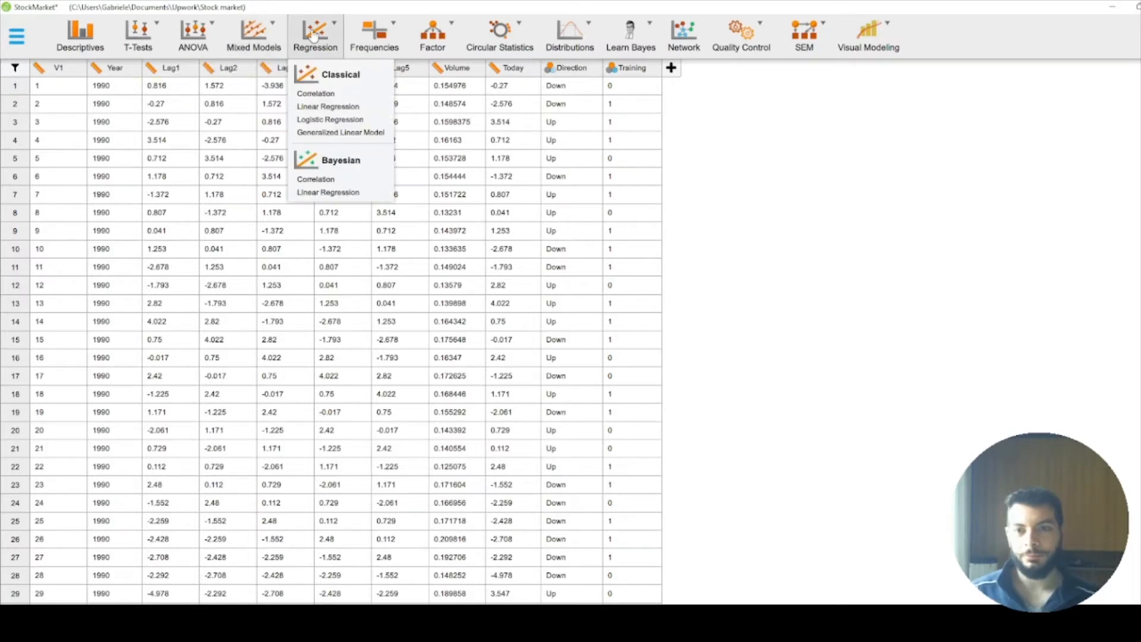
pyautogui.click(372, 133)
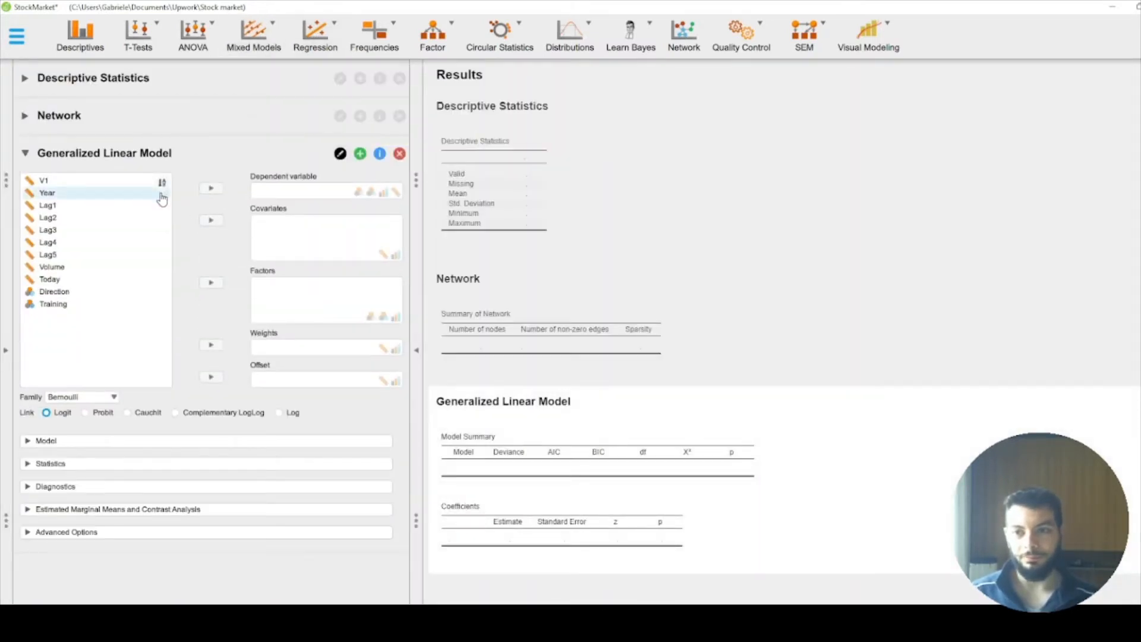
pyautogui.click(10, 320)
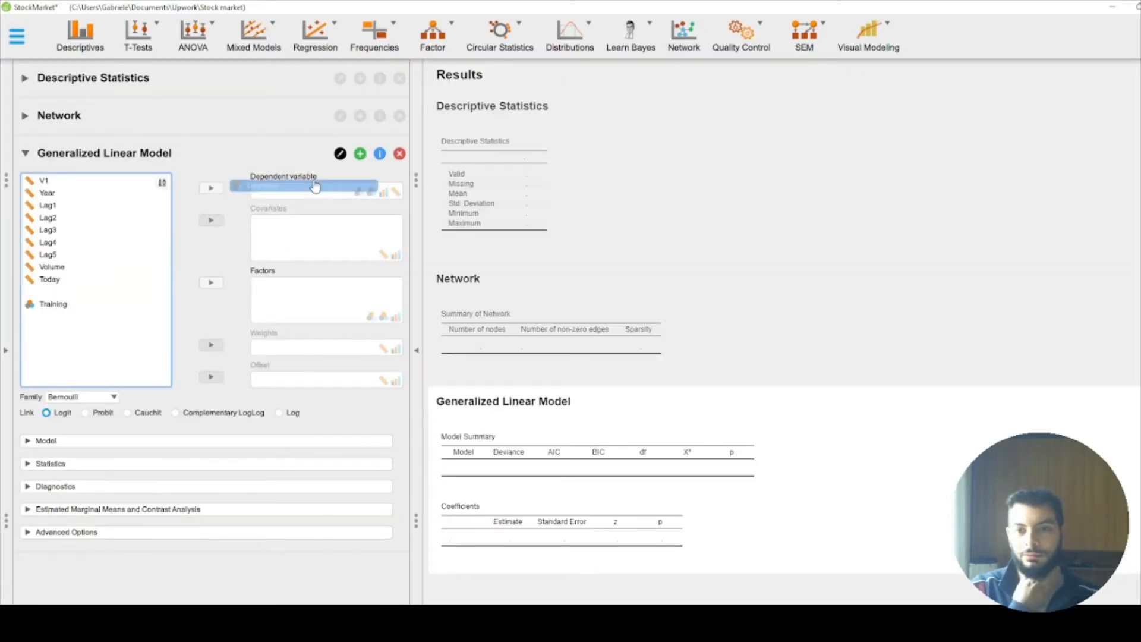
pyautogui.moveTo(309, 190); pyautogui.dragTo(326, 191)
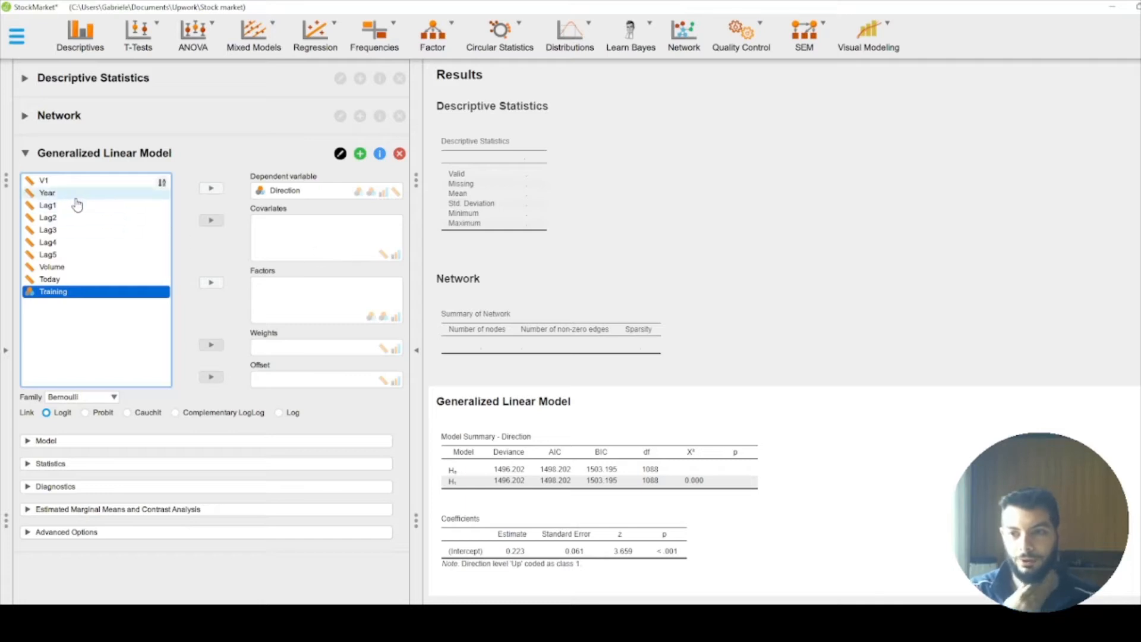
# Step: Add Year, Lag1 through Lag5 and Volume as covariates of the generalized linear model
pyautogui.moveTo(77, 193); pyautogui.dragTo(329, 240)
pyautogui.moveTo(59, 194); pyautogui.dragTo(297, 238)
pyautogui.moveTo(48, 193); pyautogui.dragTo(291, 251)
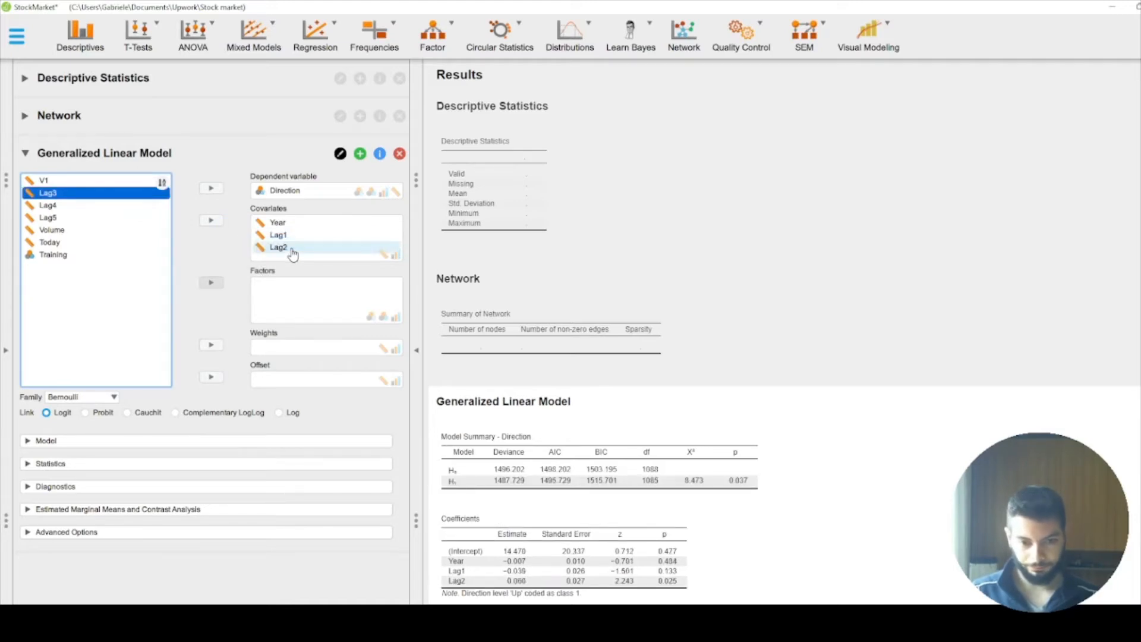
pyautogui.moveTo(48, 193); pyautogui.dragTo(294, 255)
pyautogui.moveTo(83, 194); pyautogui.dragTo(293, 255)
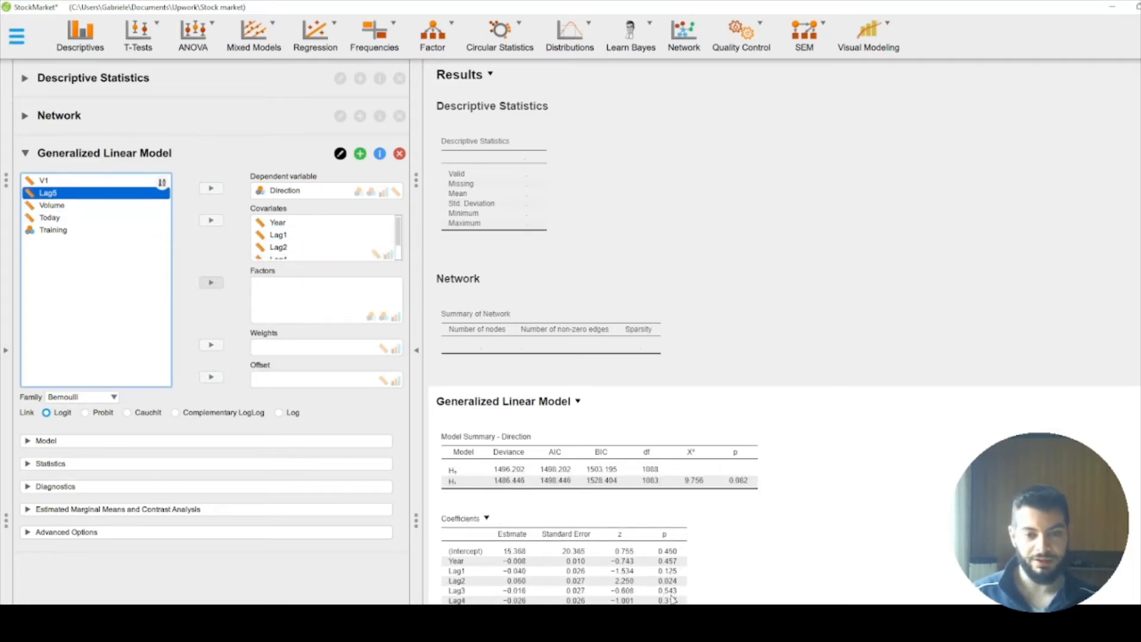
pyautogui.moveTo(66, 194); pyautogui.dragTo(294, 247)
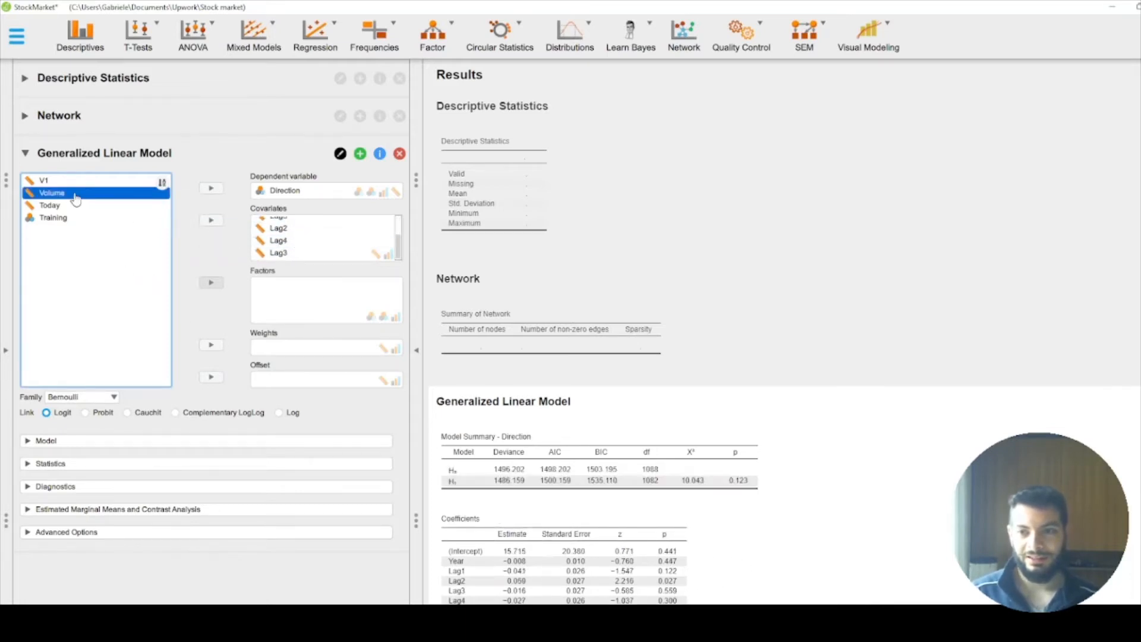
pyautogui.moveTo(71, 195); pyautogui.dragTo(302, 249)
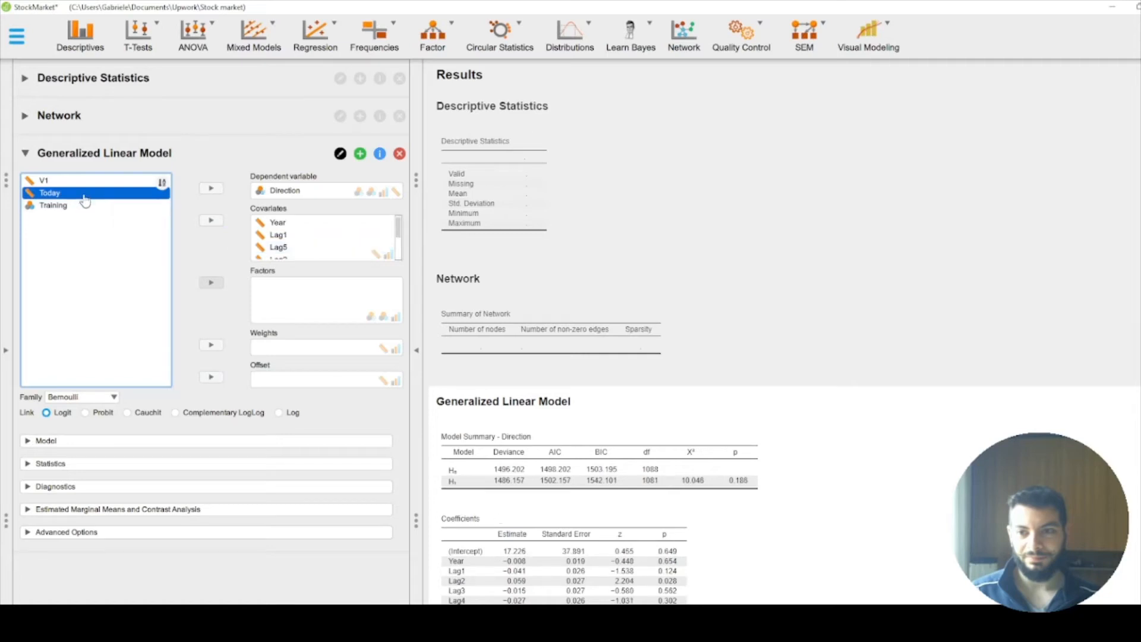
# Step: Try Today as an additional covariate, review the model coefficients, and remove it from the covariates
pyautogui.moveTo(82, 195); pyautogui.dragTo(305, 256)
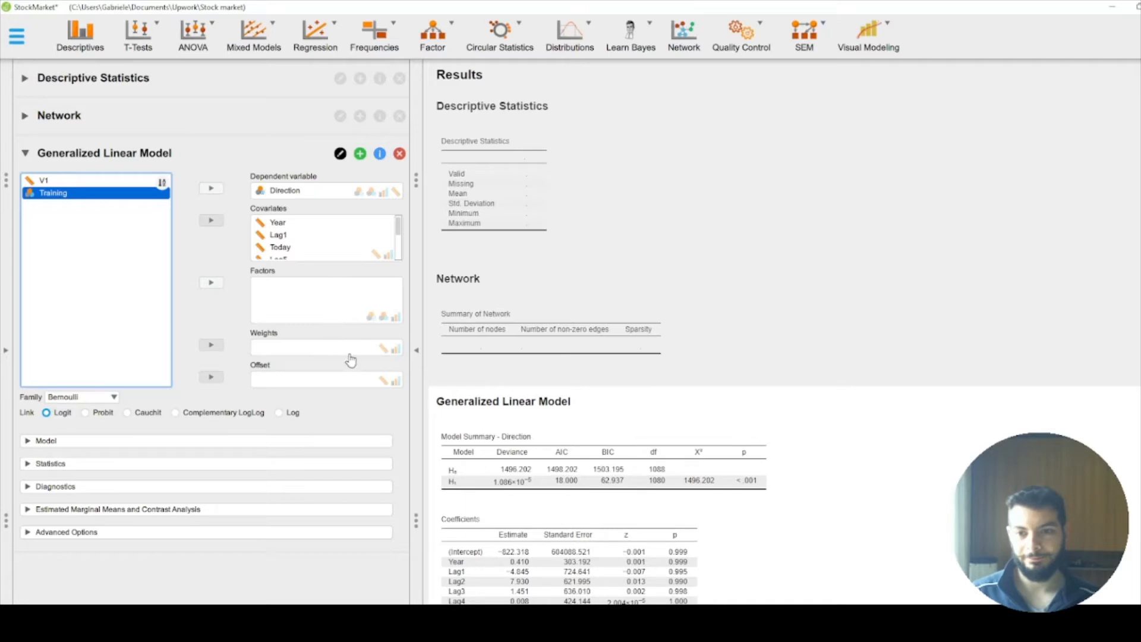
pyautogui.scroll(-1, 743, 588)
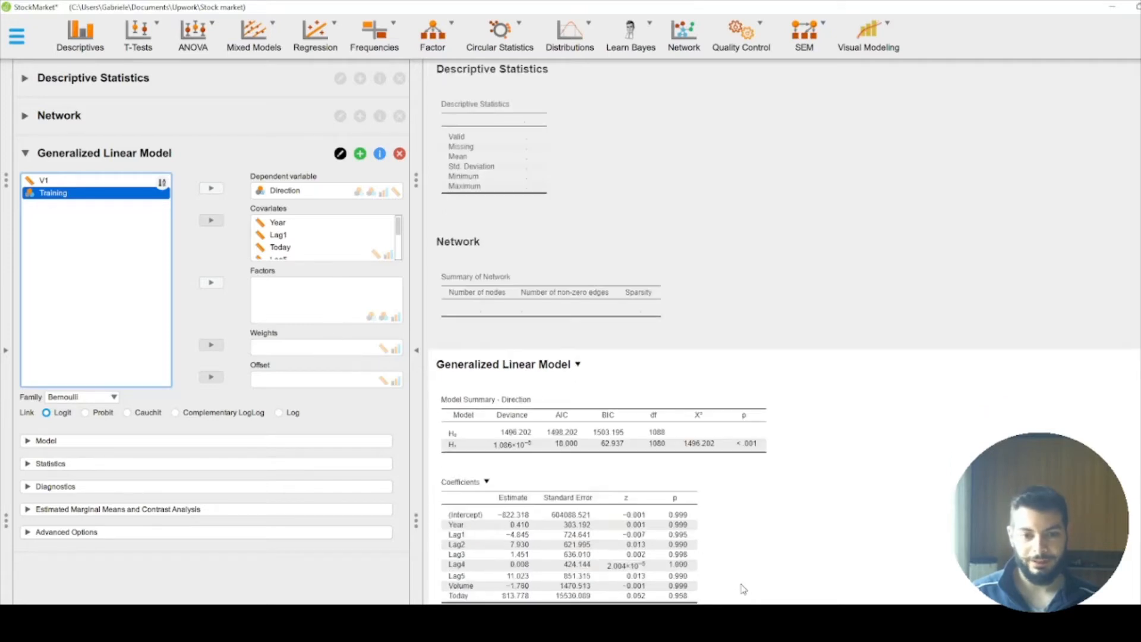
pyautogui.scroll(-1, 736, 588)
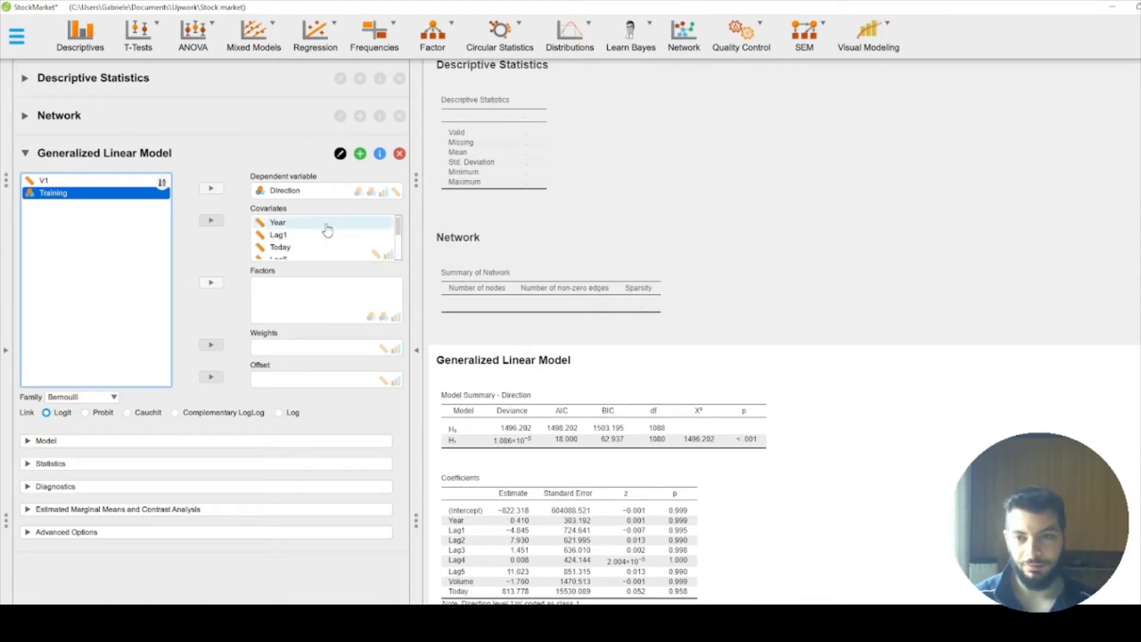
pyautogui.scroll(-3, 328, 233)
pyautogui.scroll(3, 327, 238)
pyautogui.moveTo(234, 257); pyautogui.dragTo(106, 244)
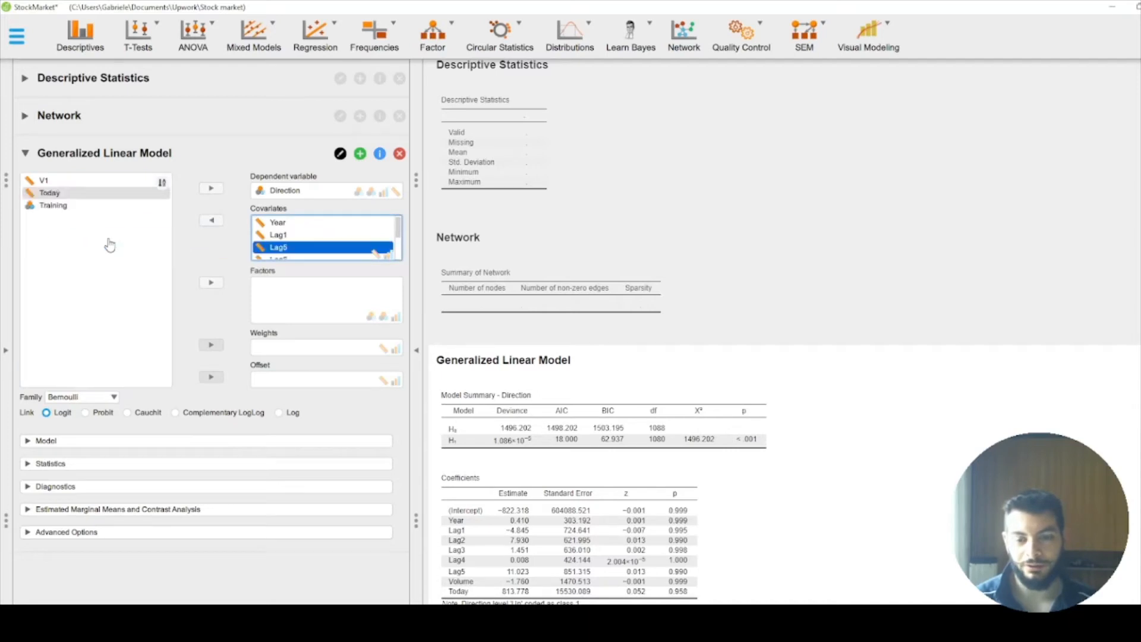
# Step: Review the coefficients table and covariate list, and look through the distribution families while keeping Bernoulli
pyautogui.scroll(-1, 771, 572)
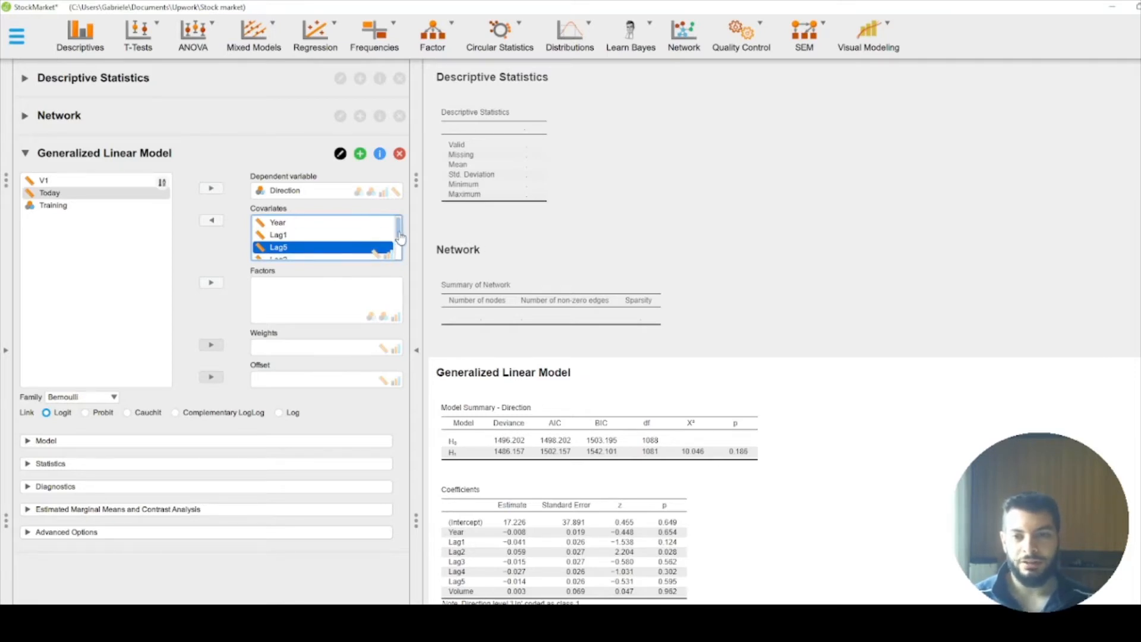
pyautogui.moveTo(399, 233); pyautogui.dragTo(400, 256)
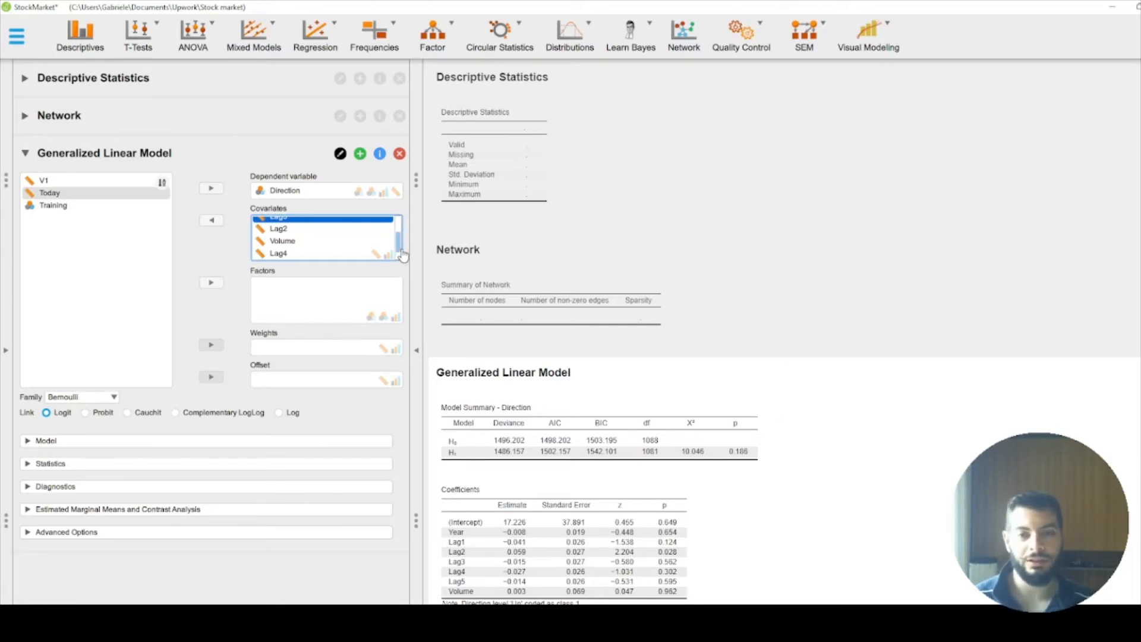
pyautogui.scroll(-1, 403, 256)
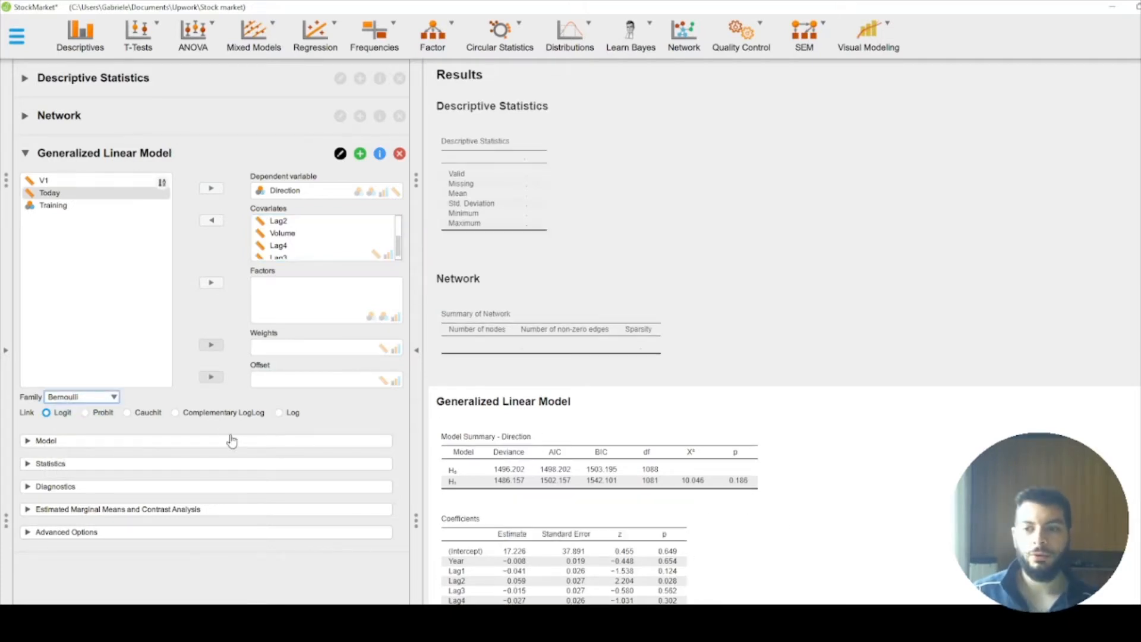
pyautogui.click(111, 397)
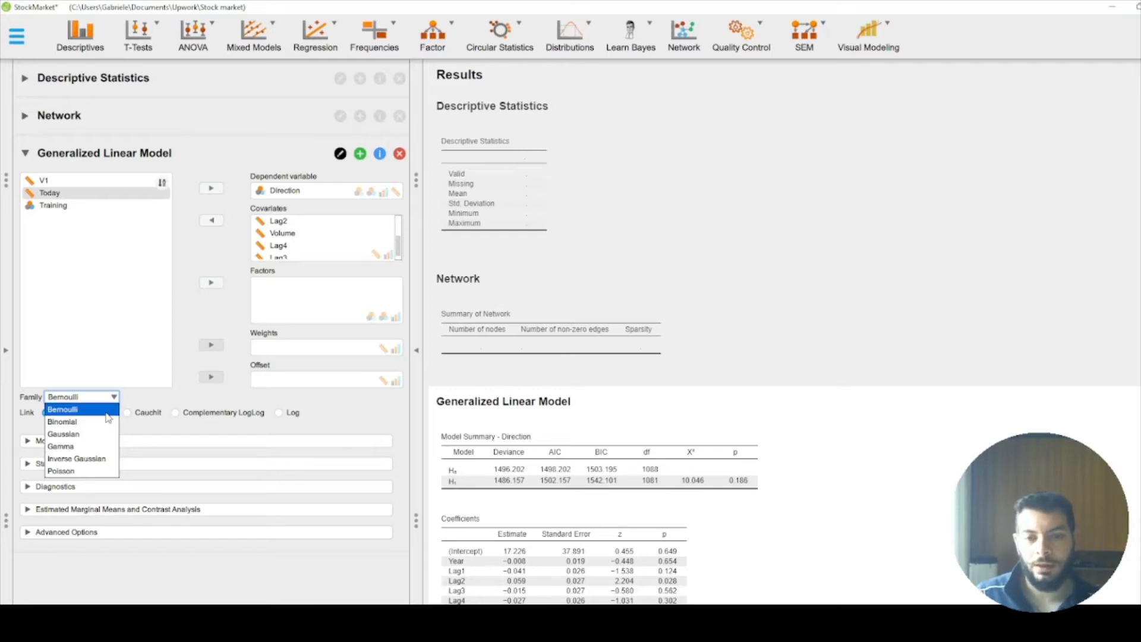
pyautogui.click(108, 416)
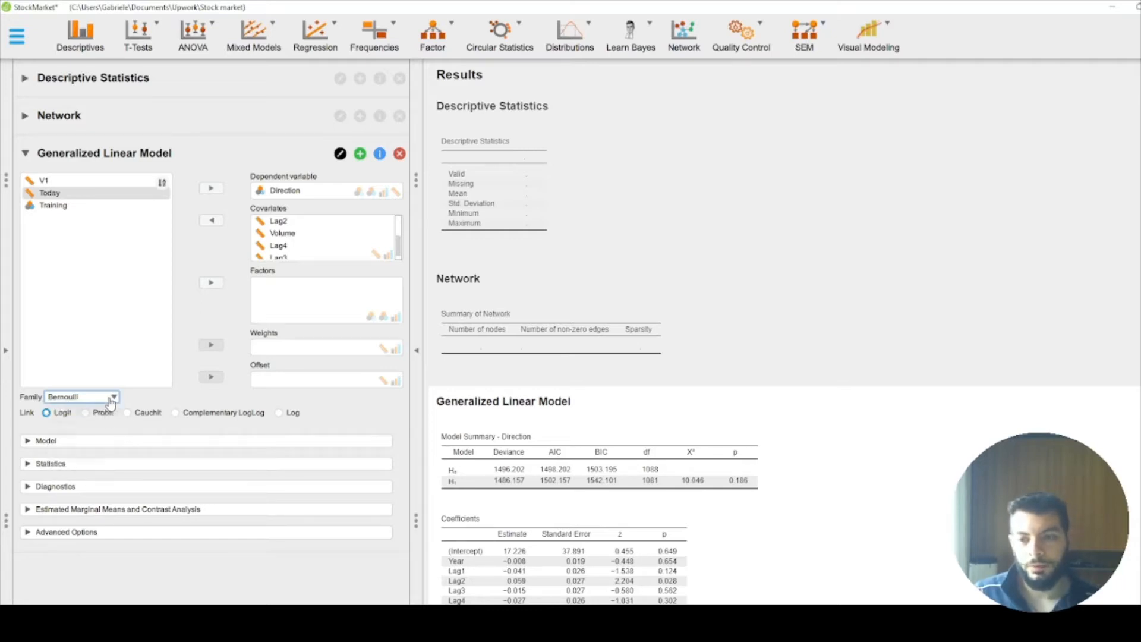
pyautogui.click(110, 397)
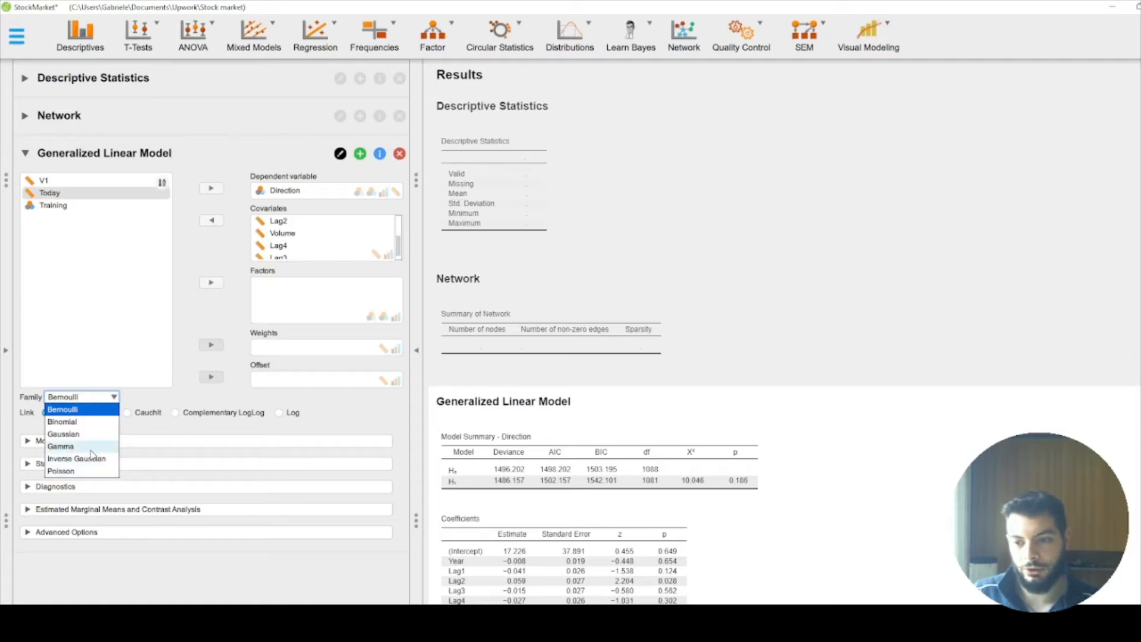
pyautogui.click(332, 426)
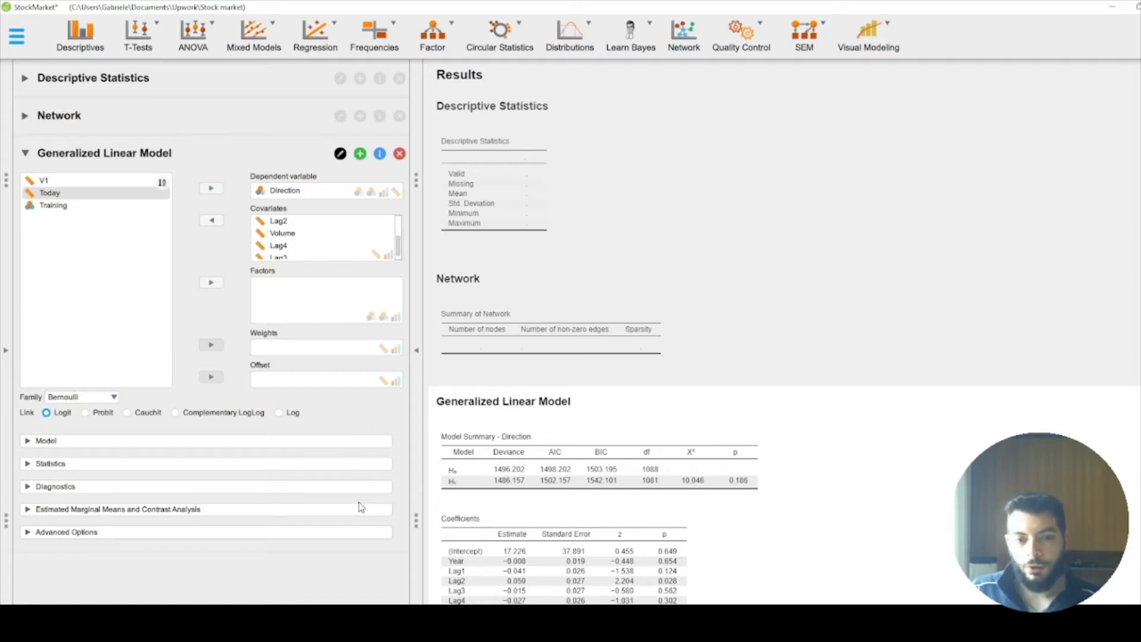
# Step: Review the model terms and coefficients, and exclude the intercept from the generalized linear model
pyautogui.click(163, 441)
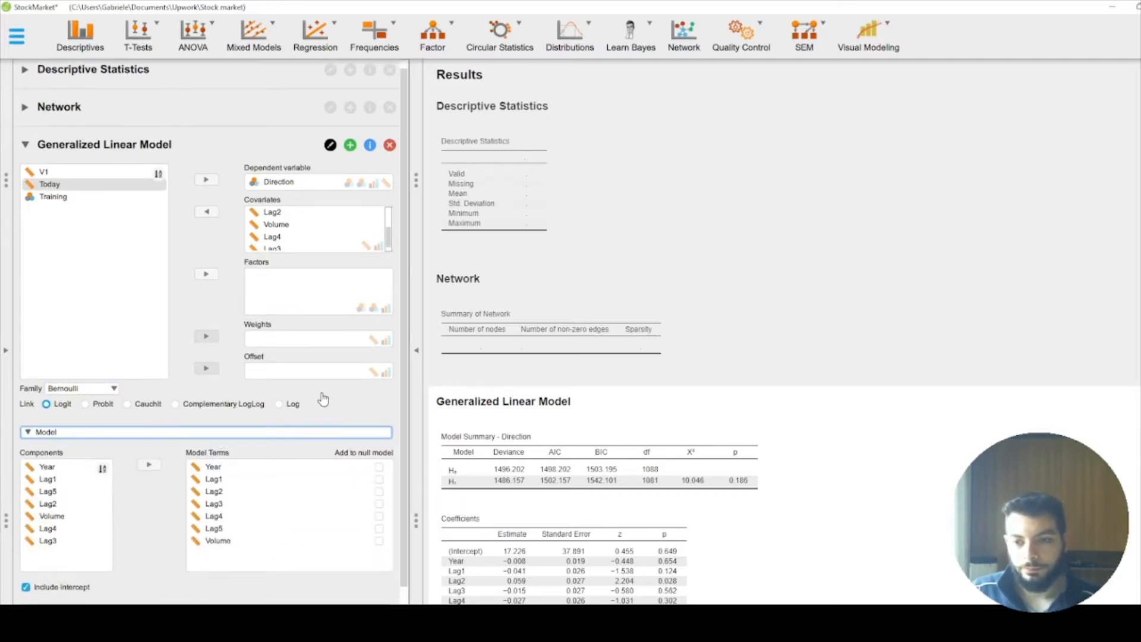
pyautogui.scroll(-1, 344, 407)
pyautogui.scroll(-1, 345, 410)
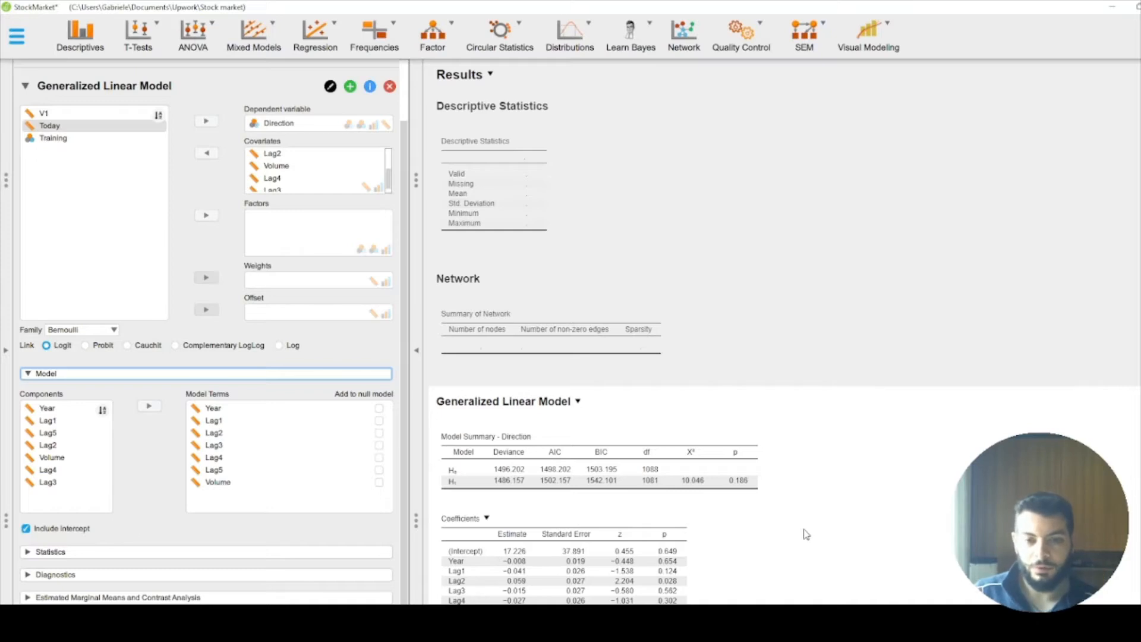
pyautogui.scroll(-1, 806, 533)
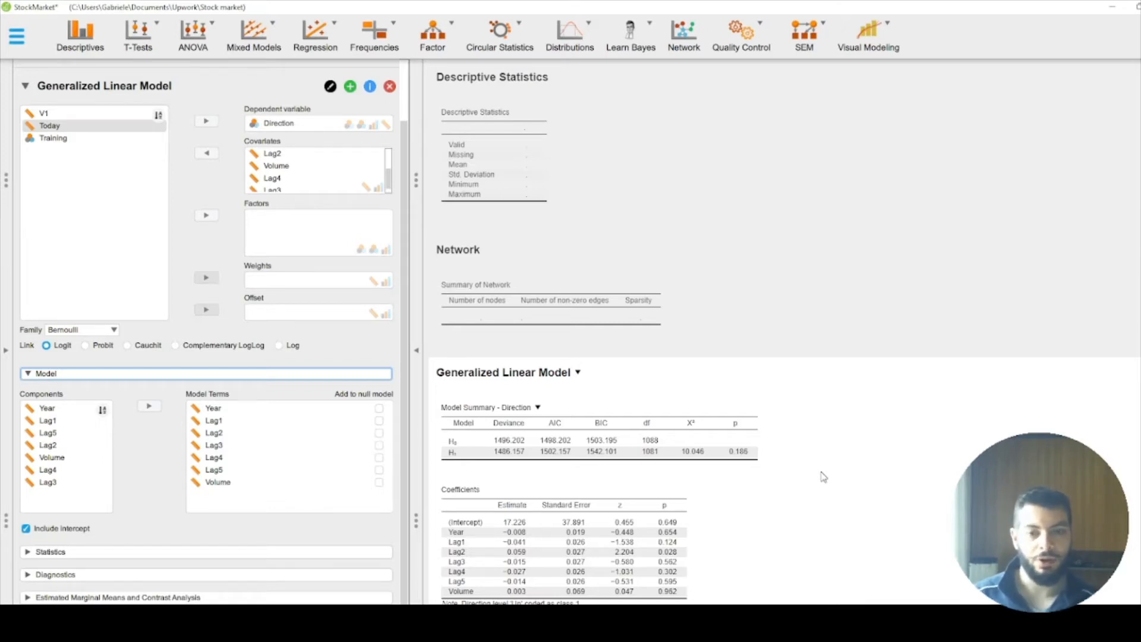
pyautogui.click(54, 531)
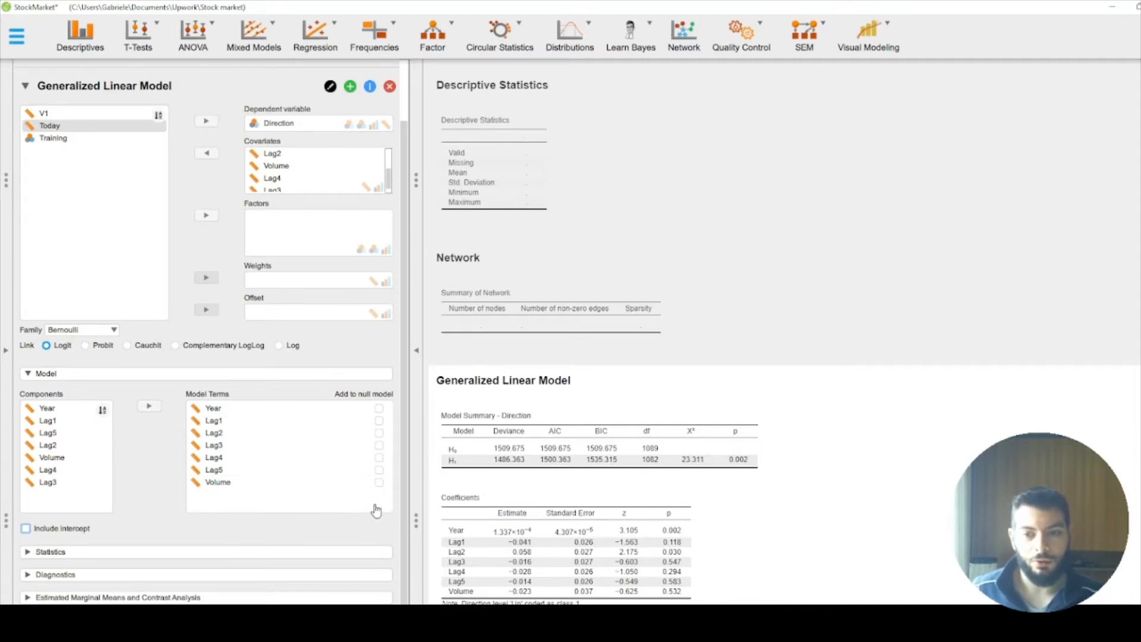
# Step: Rename the generalized linear model analysis as "Generalized Linear Model primo" and remove the Network analysis
pyautogui.scroll(-2, 328, 170)
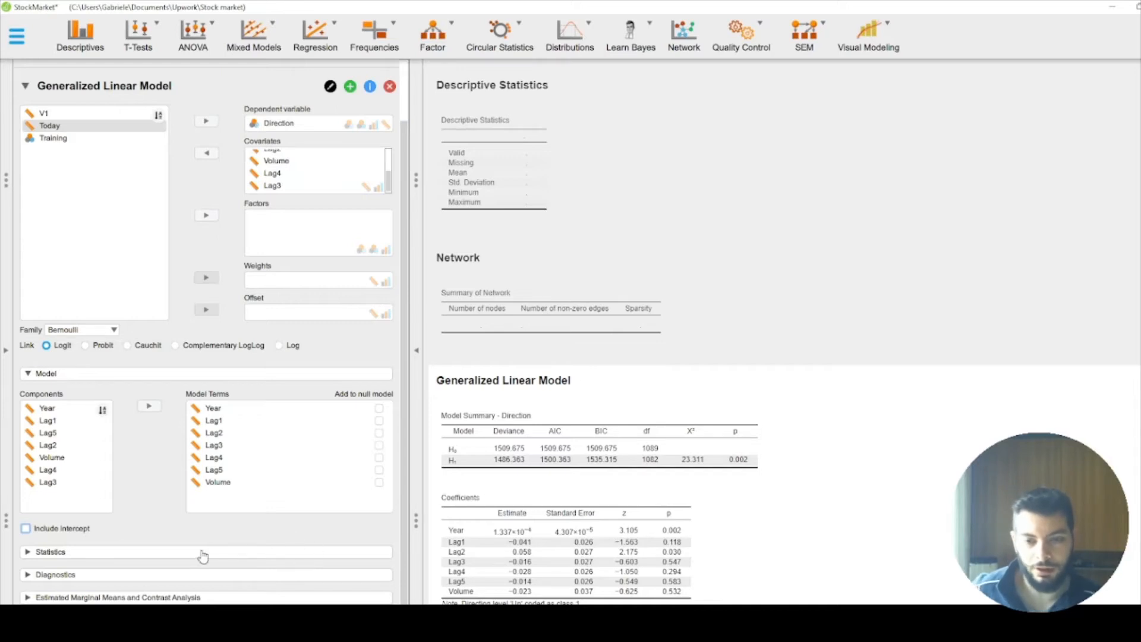
pyautogui.click(167, 90)
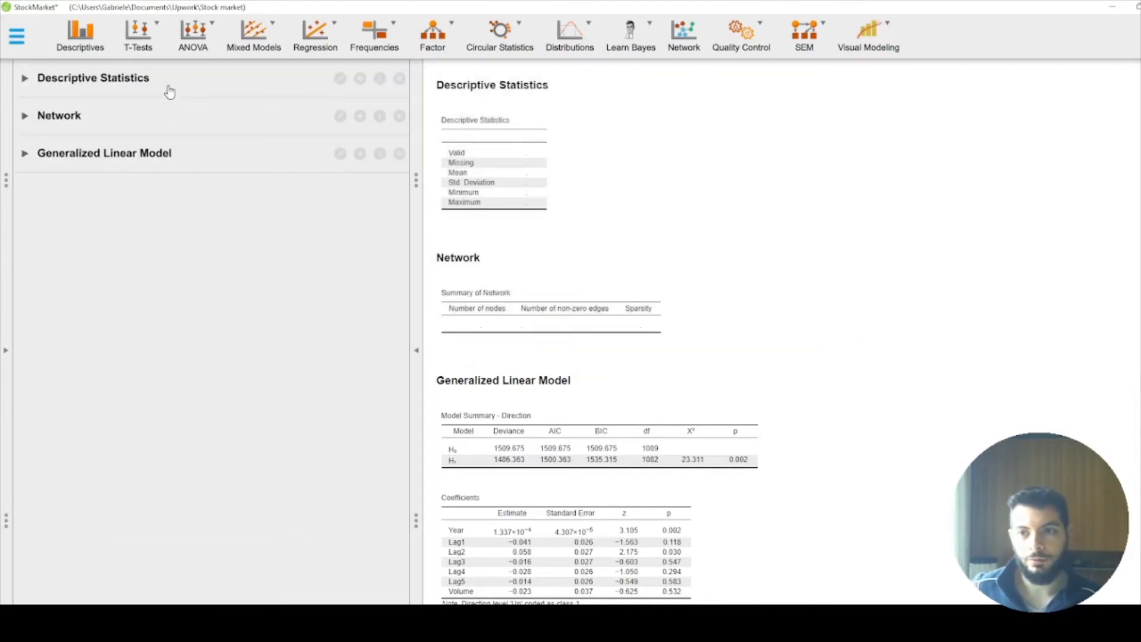
pyautogui.click(138, 153)
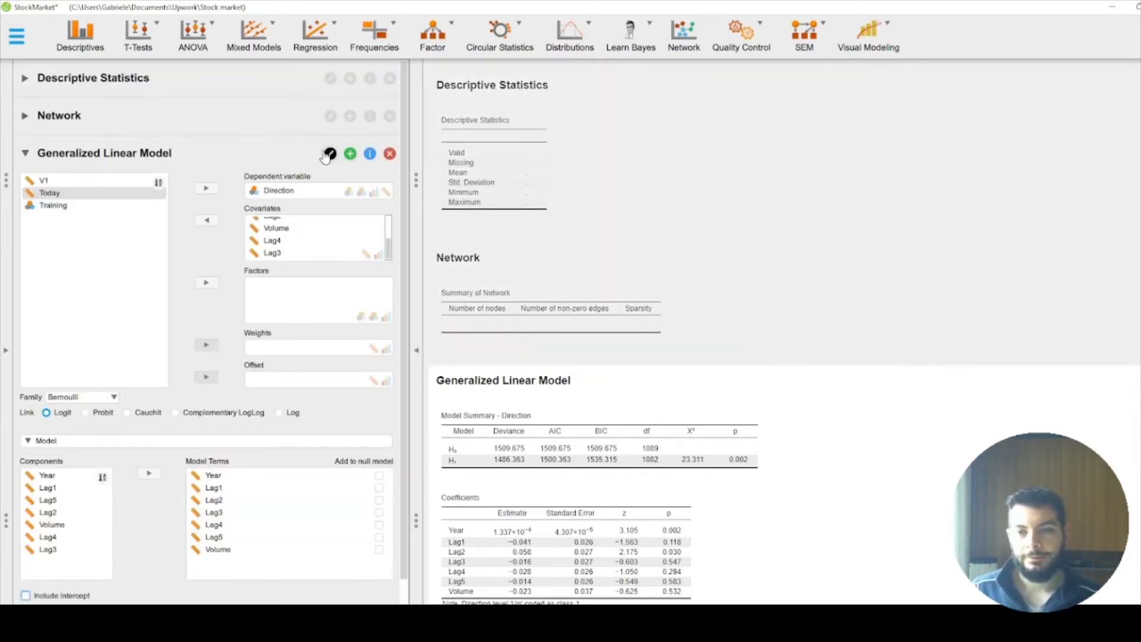
pyautogui.click(329, 154)
pyautogui.write('p')
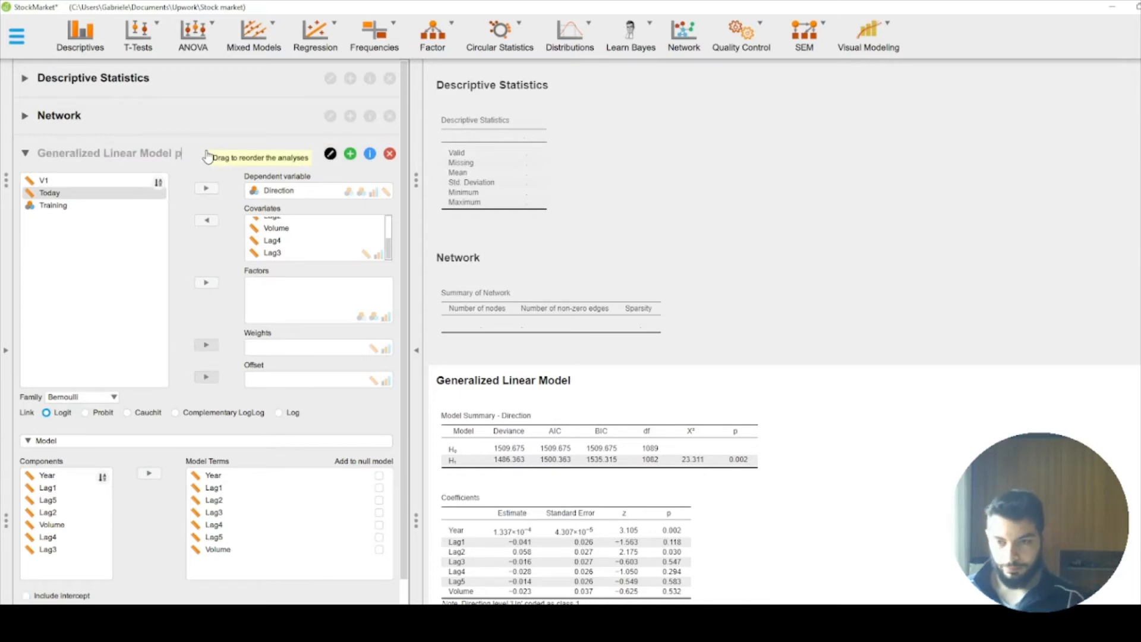
pyautogui.write('rimo')
pyautogui.press('Return')
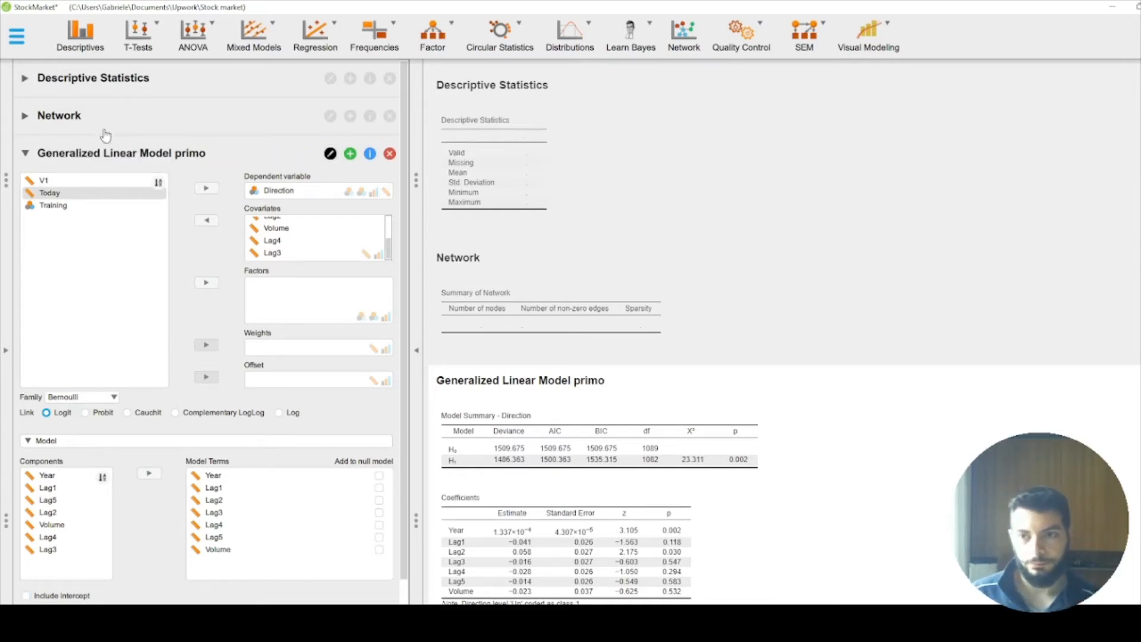
pyautogui.click(389, 117)
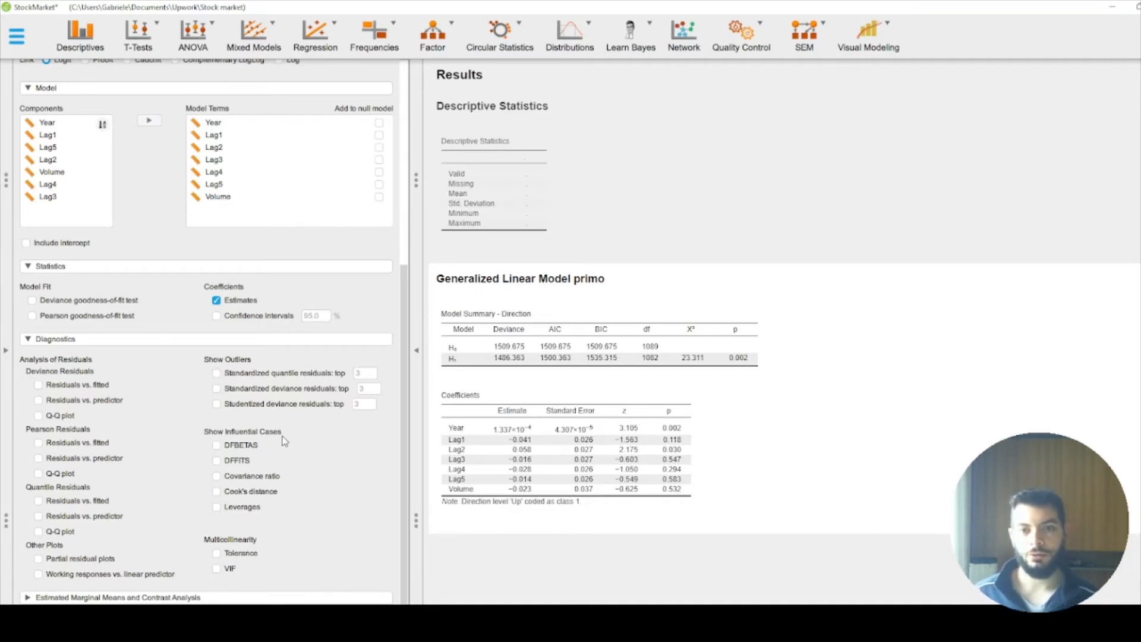
# Step: Duplicate the Generalized Linear Model primo analysis and rename the duplicate as "Copy of Generalized Linear Model secondo"
pyautogui.scroll(10, 289, 419)
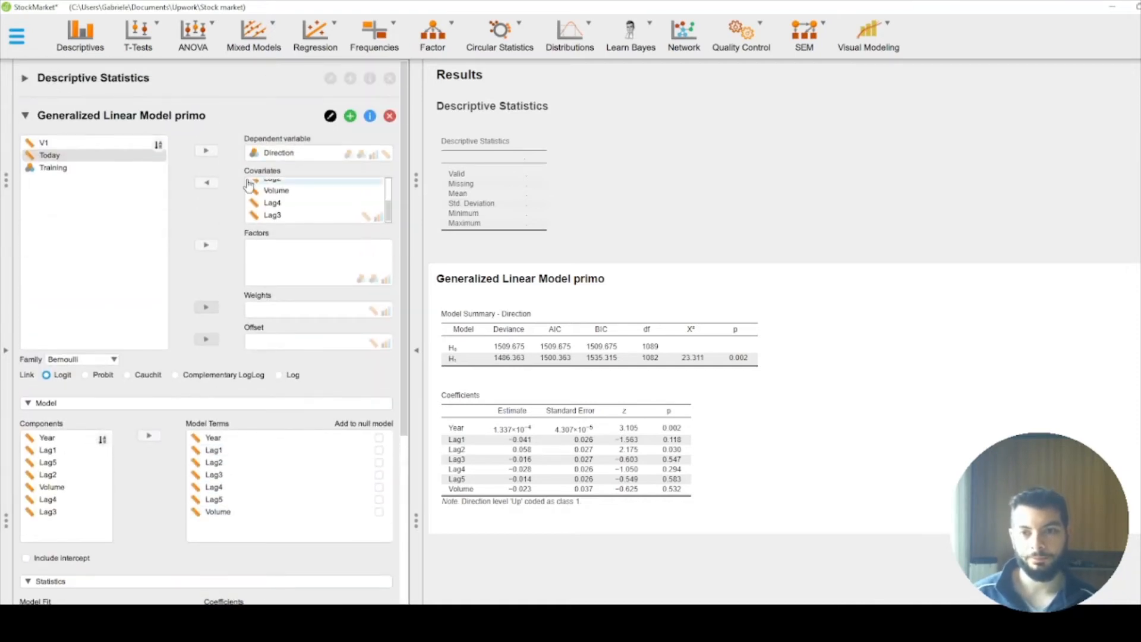
pyautogui.click(350, 116)
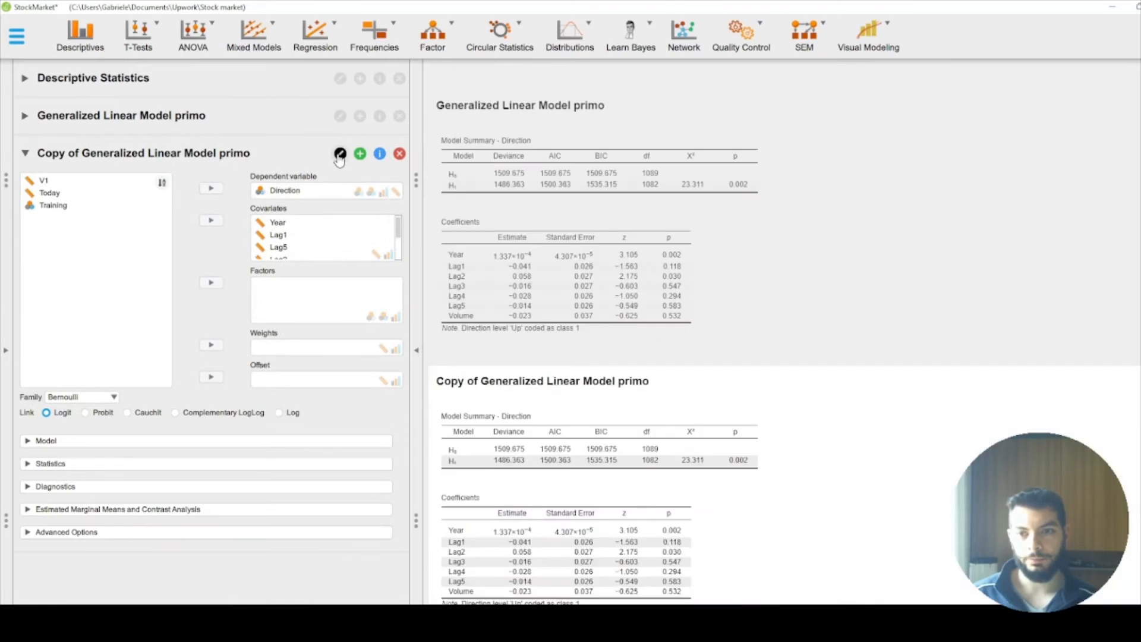
pyautogui.click(340, 153)
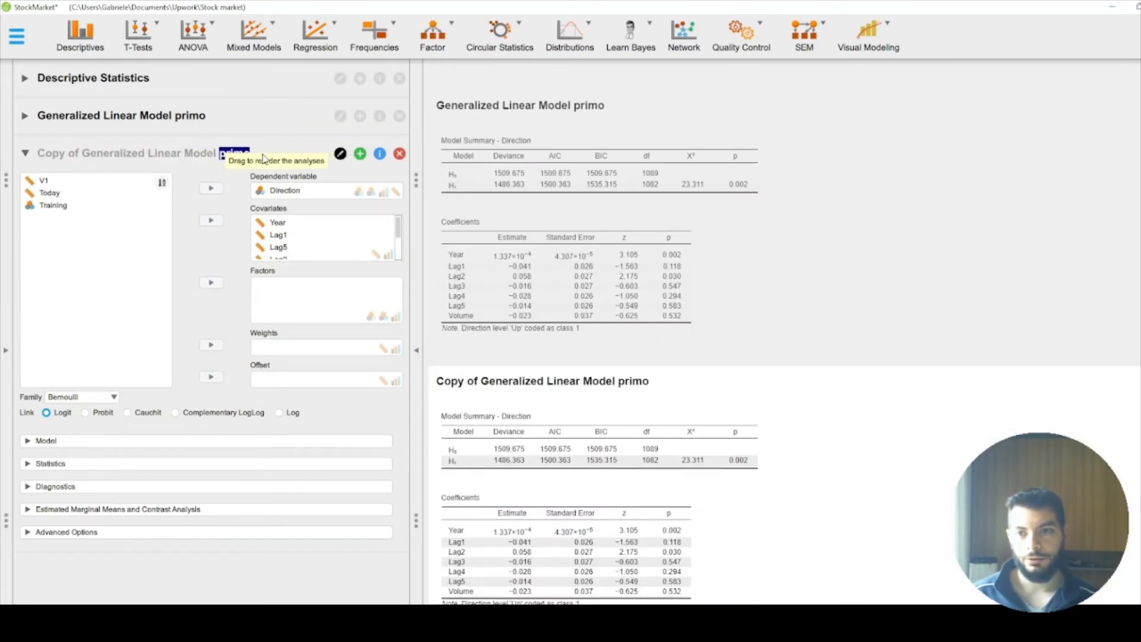
pyautogui.press('BackSpace')
pyautogui.press('BackSpace')
pyautogui.press('BackSpace')
pyautogui.press('BackSpace')
pyautogui.press('BackSpace')
pyautogui.write('secondo')
pyautogui.press('Return')
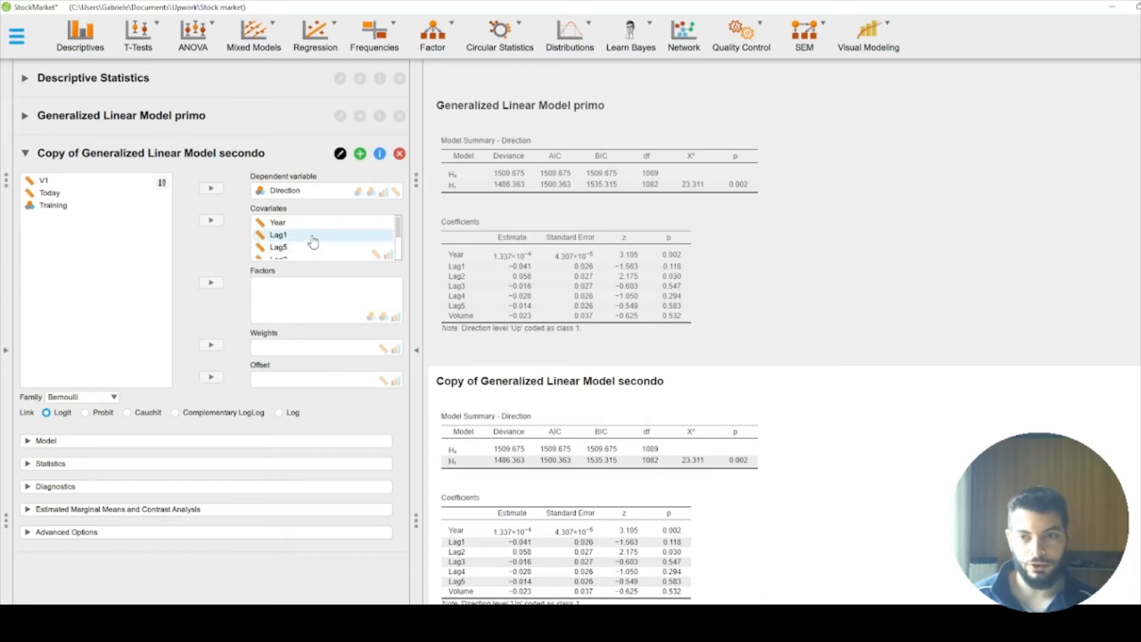
# Step: Remove Lag1, Lag5, Volume, Lag4 and Lag3 from the second model's covariates, keeping only Year and Lag2
pyautogui.moveTo(314, 239); pyautogui.dragTo(92, 241)
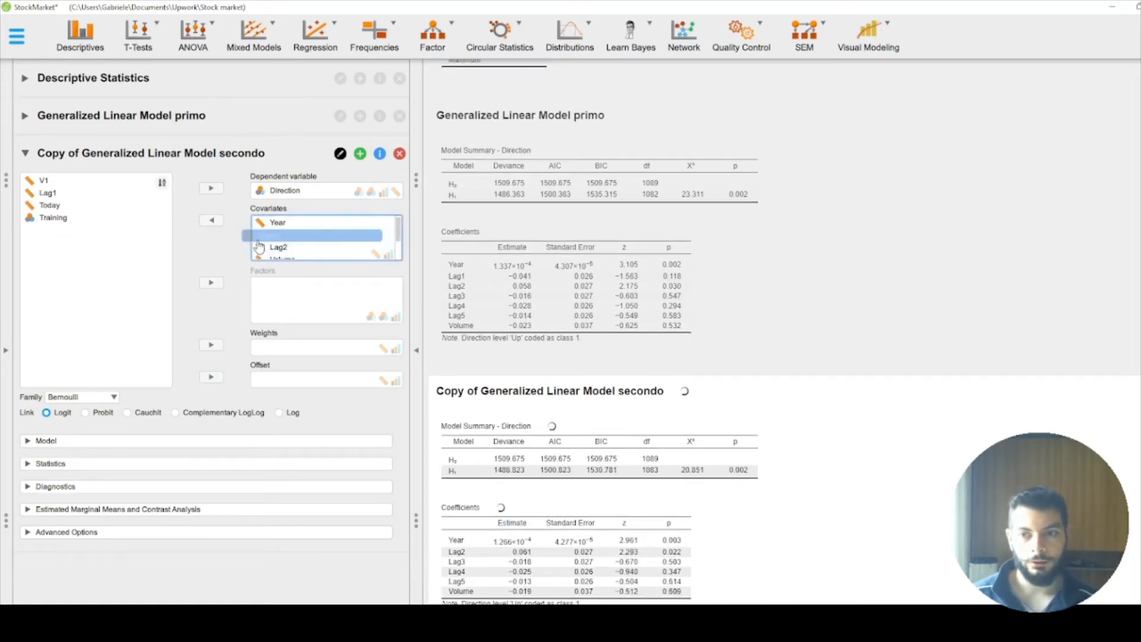
pyautogui.moveTo(301, 247); pyautogui.dragTo(145, 254)
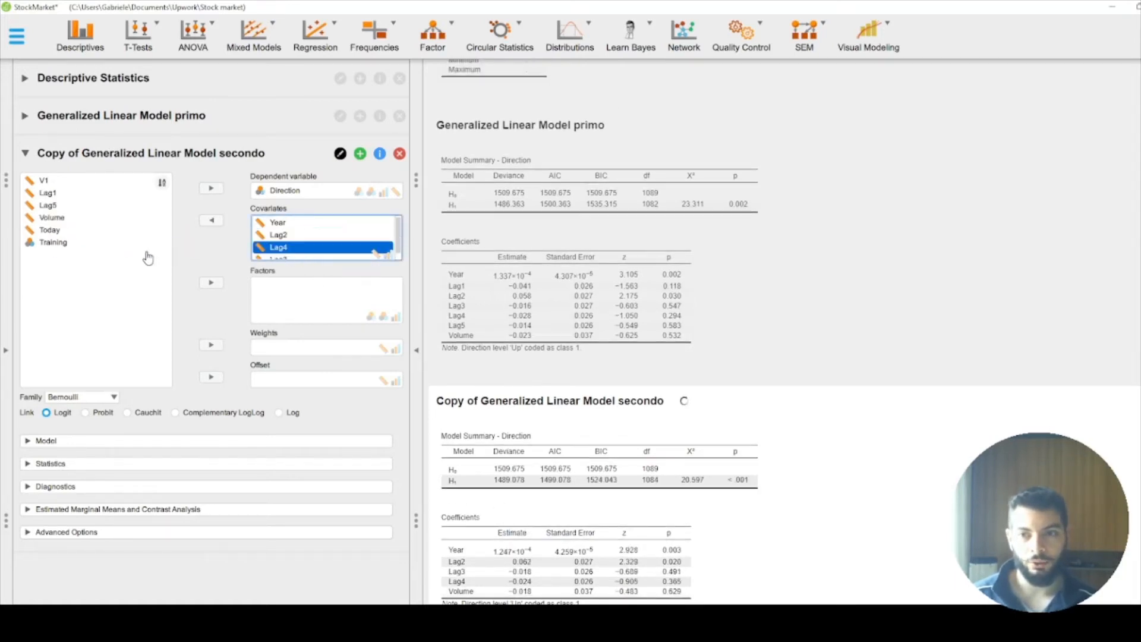
pyautogui.moveTo(312, 253); pyautogui.dragTo(106, 261)
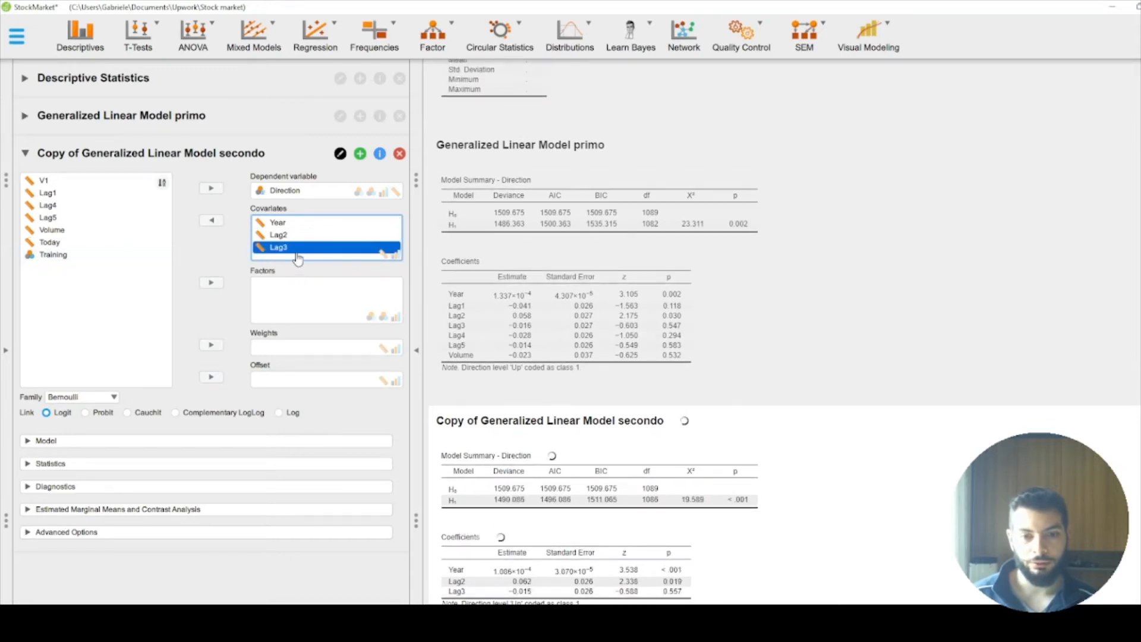
pyautogui.moveTo(298, 253); pyautogui.dragTo(95, 269)
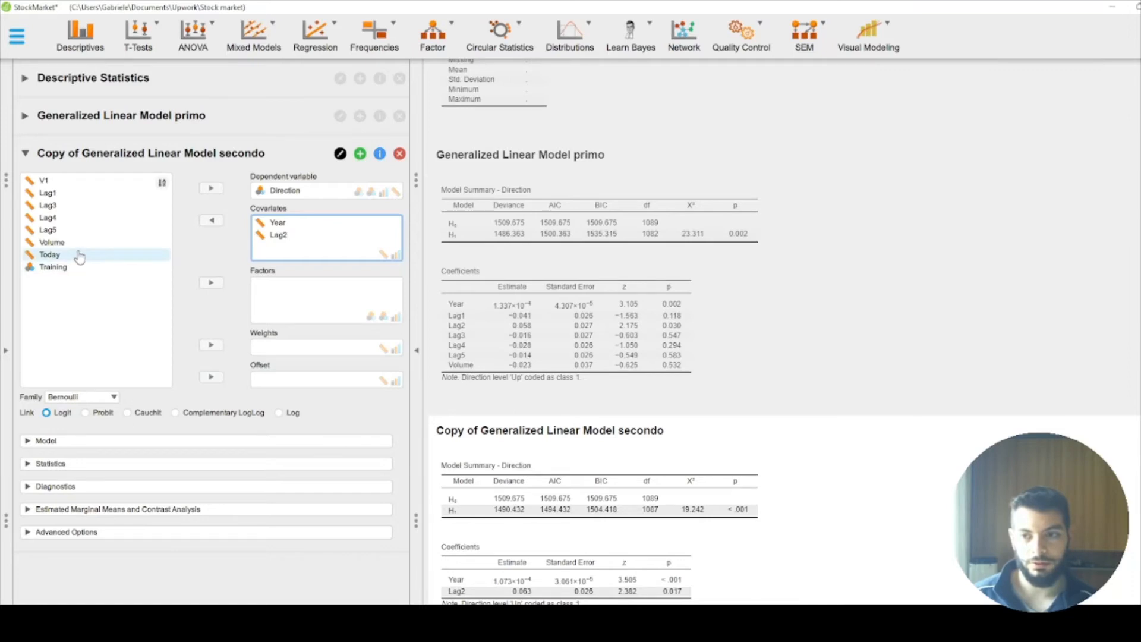
# Step: Try Lag5 as an additional covariate in the second model and remove it again
pyautogui.moveTo(79, 230); pyautogui.dragTo(300, 260)
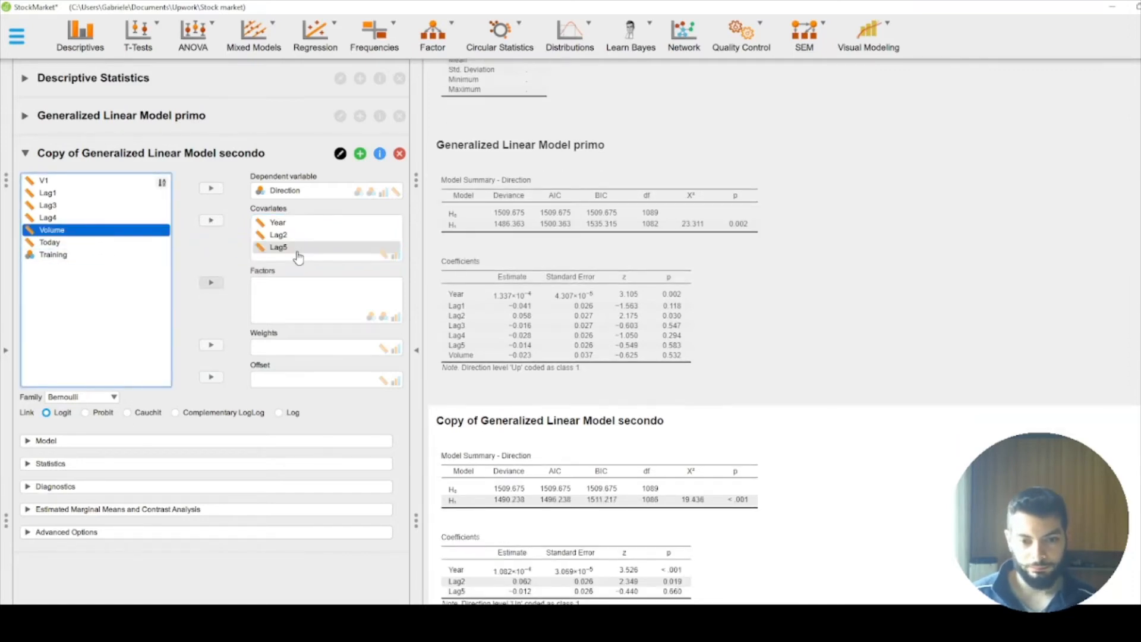
pyautogui.moveTo(81, 219); pyautogui.dragTo(128, 267)
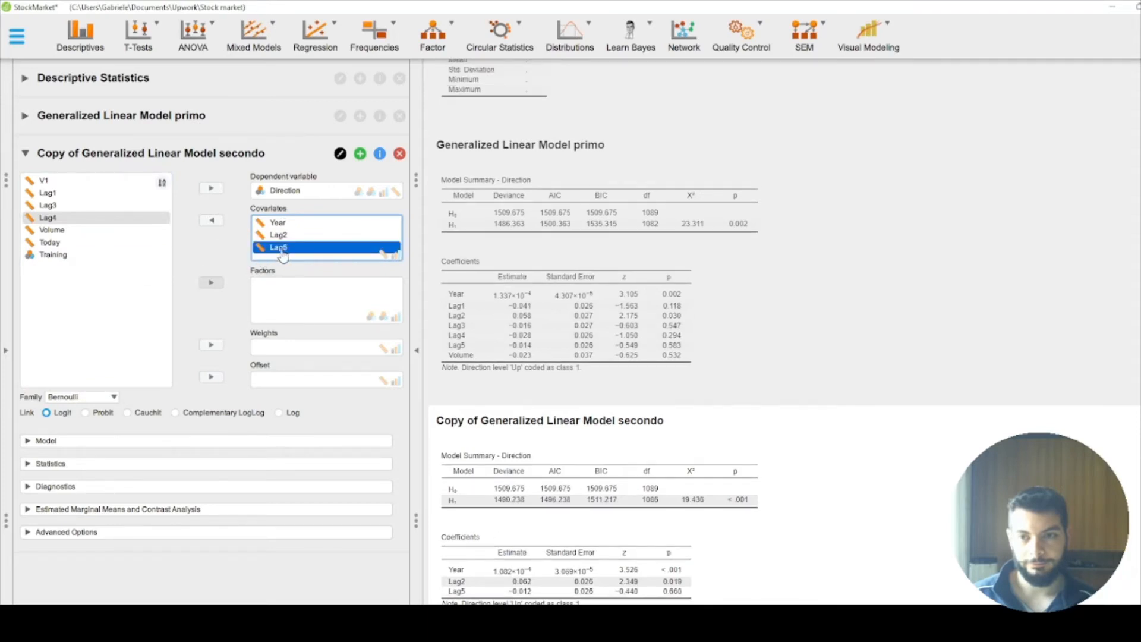
pyautogui.moveTo(280, 248); pyautogui.dragTo(89, 275)
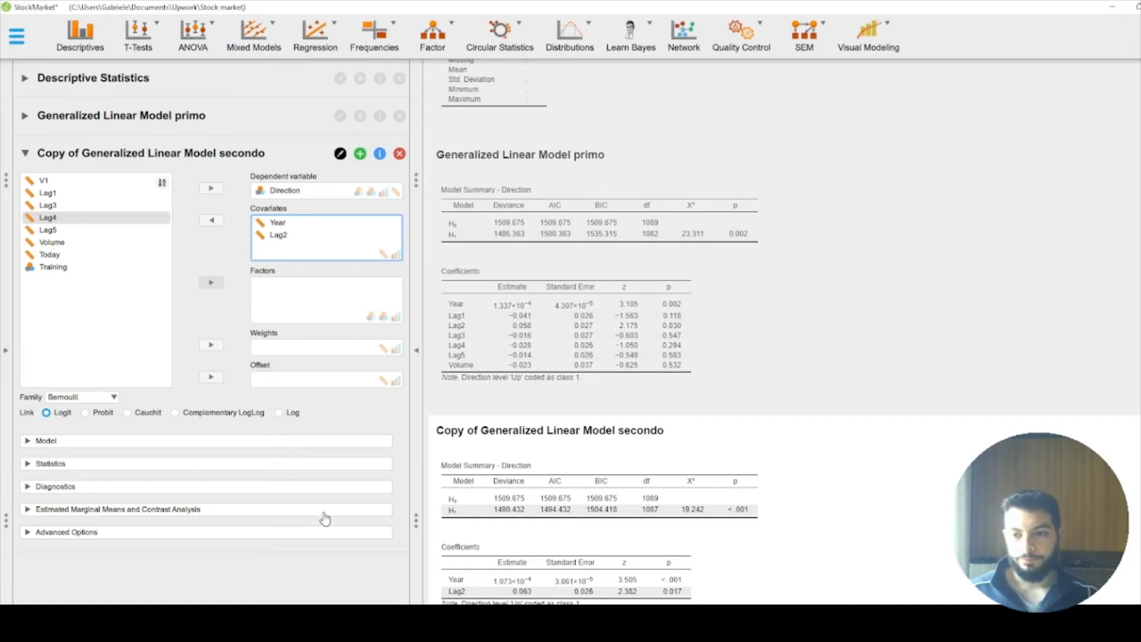
pyautogui.click(127, 486)
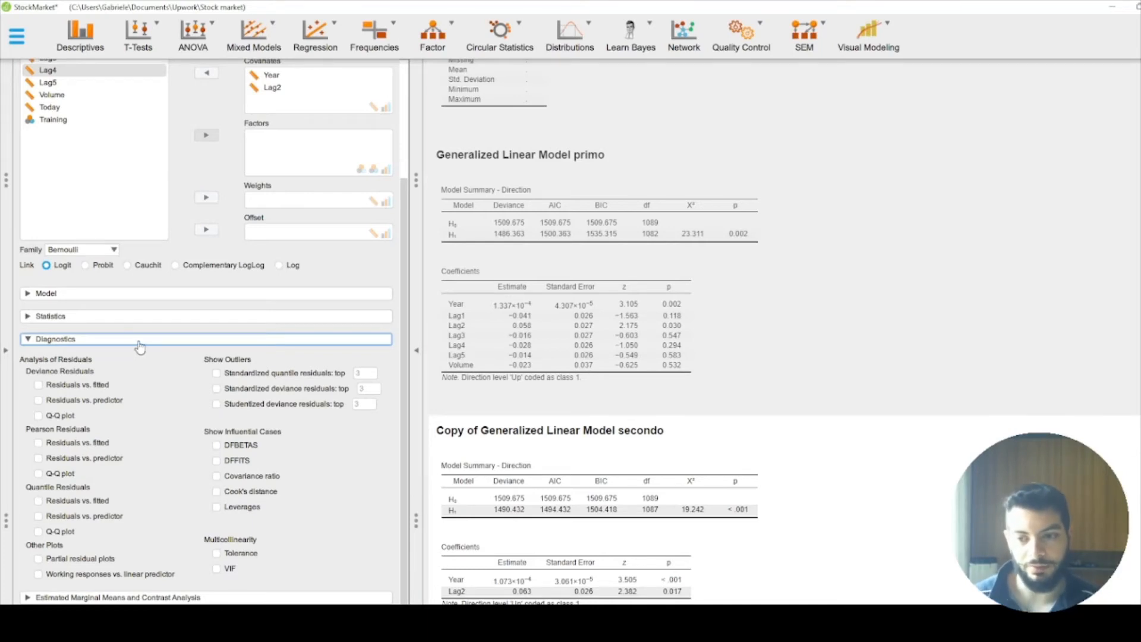
pyautogui.click(139, 344)
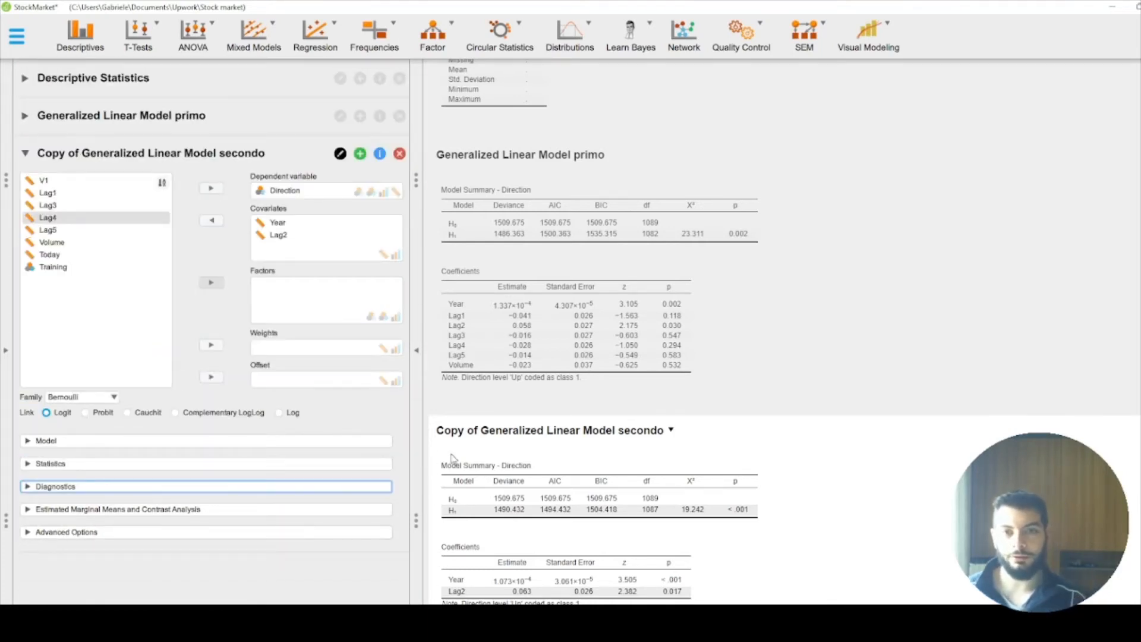
# Step: Enable the Machine Learning module and add a Decision Tree classification analysis
pyautogui.click(1138, 37)
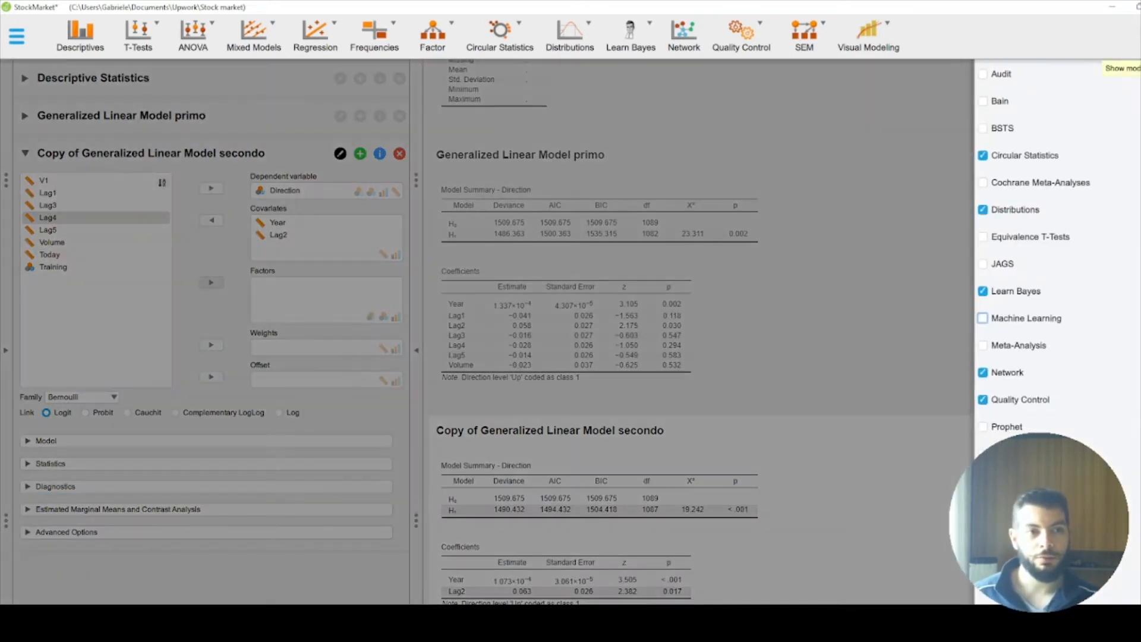
pyautogui.click(1036, 321)
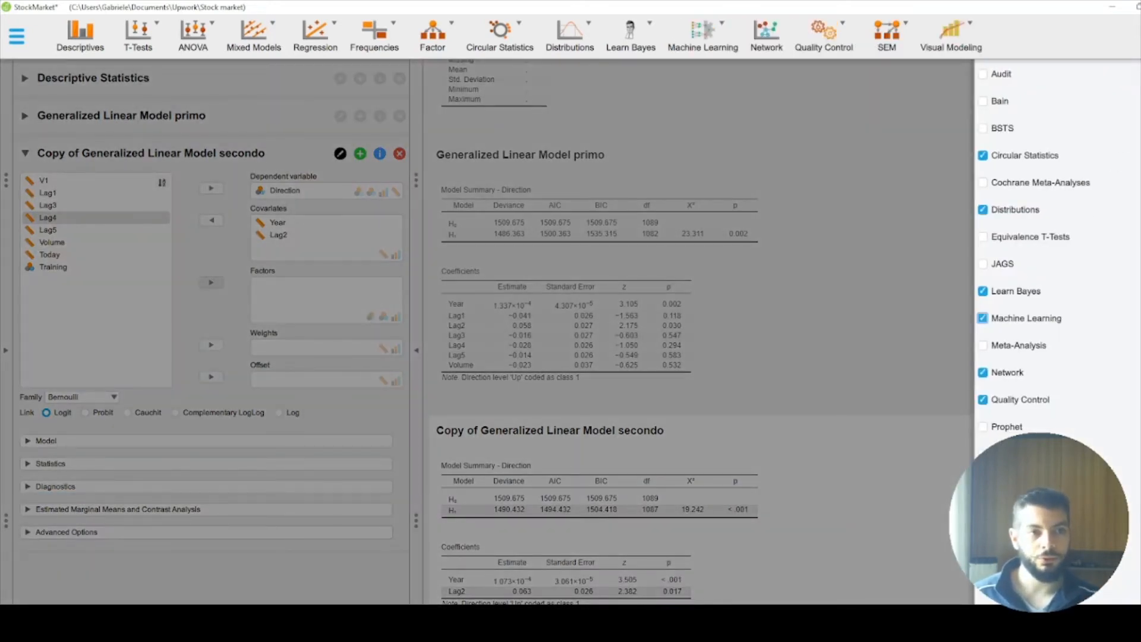
pyautogui.click(1132, 63)
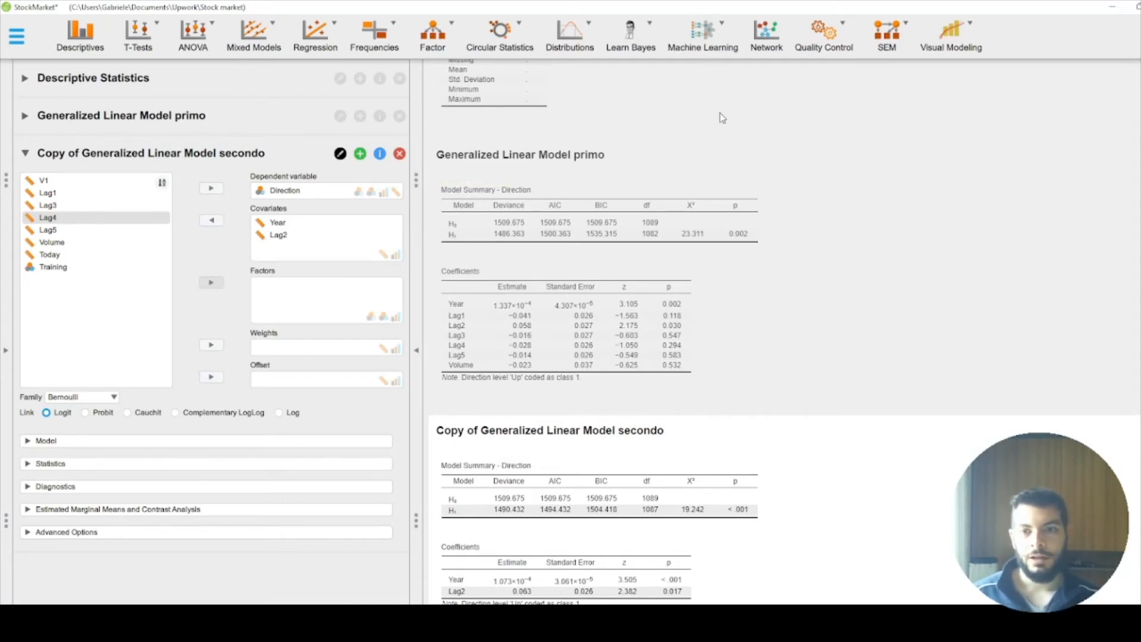
pyautogui.click(703, 33)
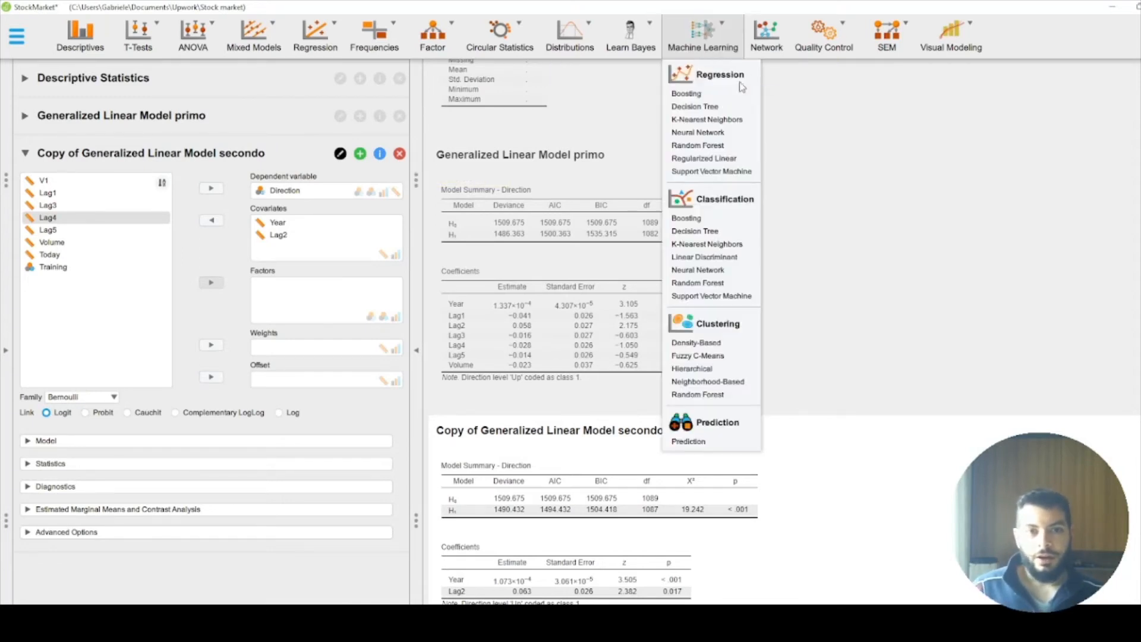
pyautogui.click(712, 233)
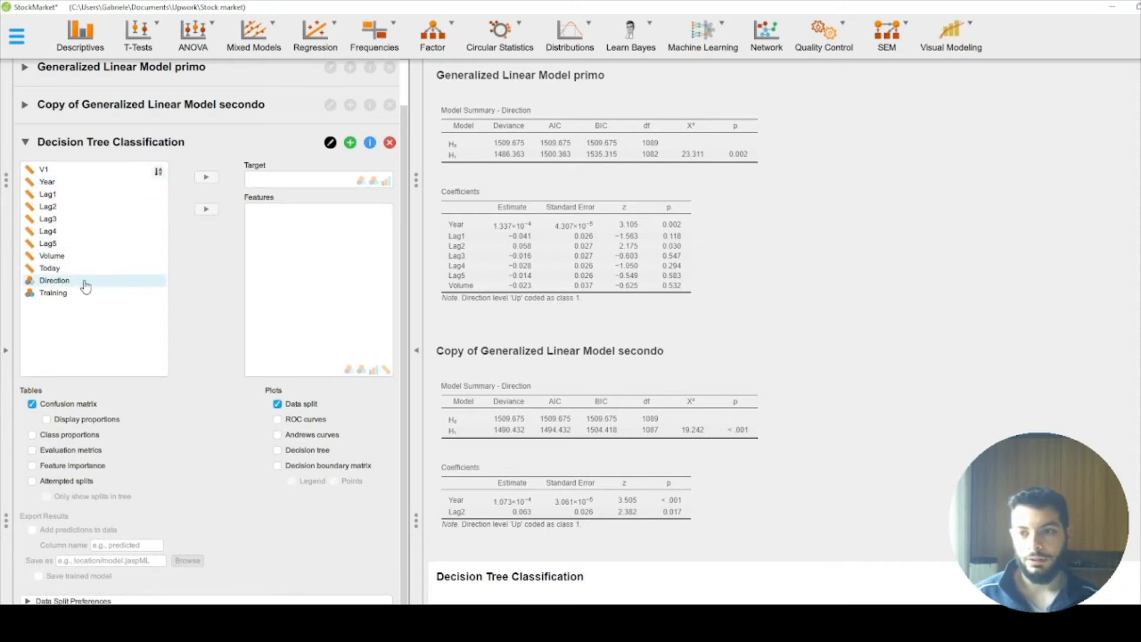
# Step: Assign Direction as the decision tree's target and Year and Lag2 as its features
pyautogui.moveTo(82, 281); pyautogui.dragTo(309, 181)
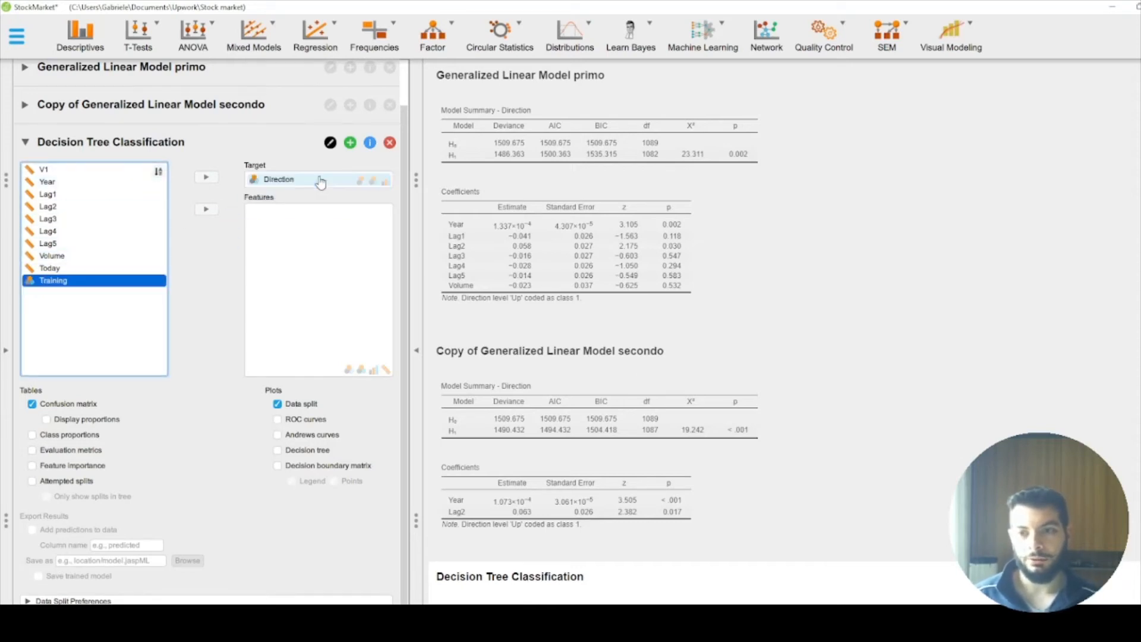
pyautogui.moveTo(88, 188); pyautogui.dragTo(319, 231)
pyautogui.moveTo(94, 208); pyautogui.dragTo(359, 256)
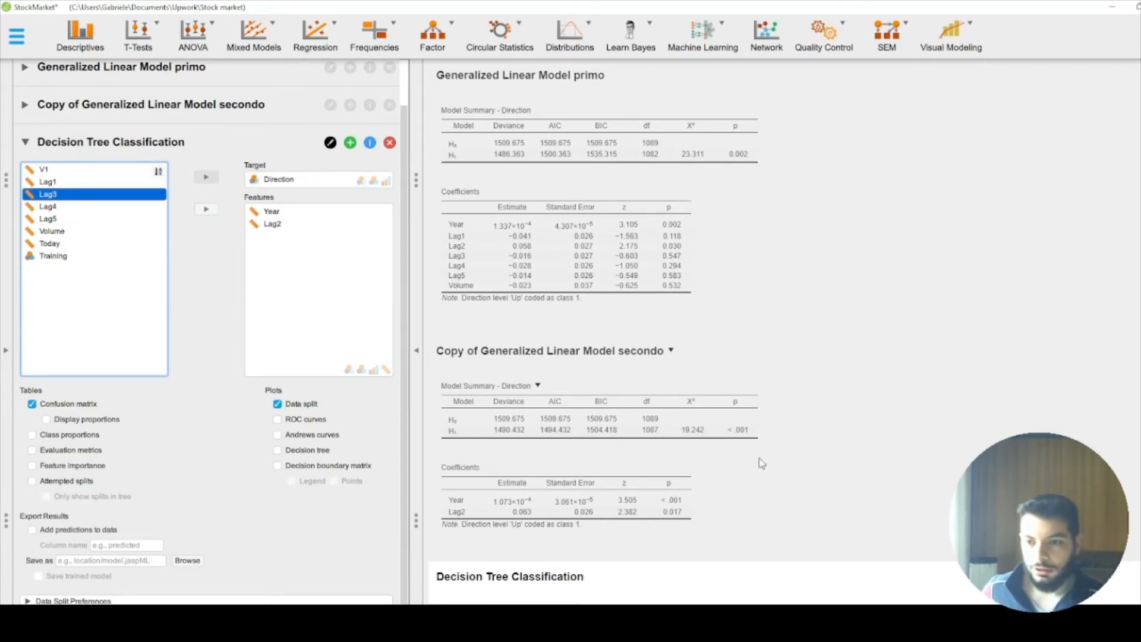
# Step: Add confusion matrix proportions, evaluation metrics, ROC curves and the decision tree plot to the classification output
pyautogui.click(94, 420)
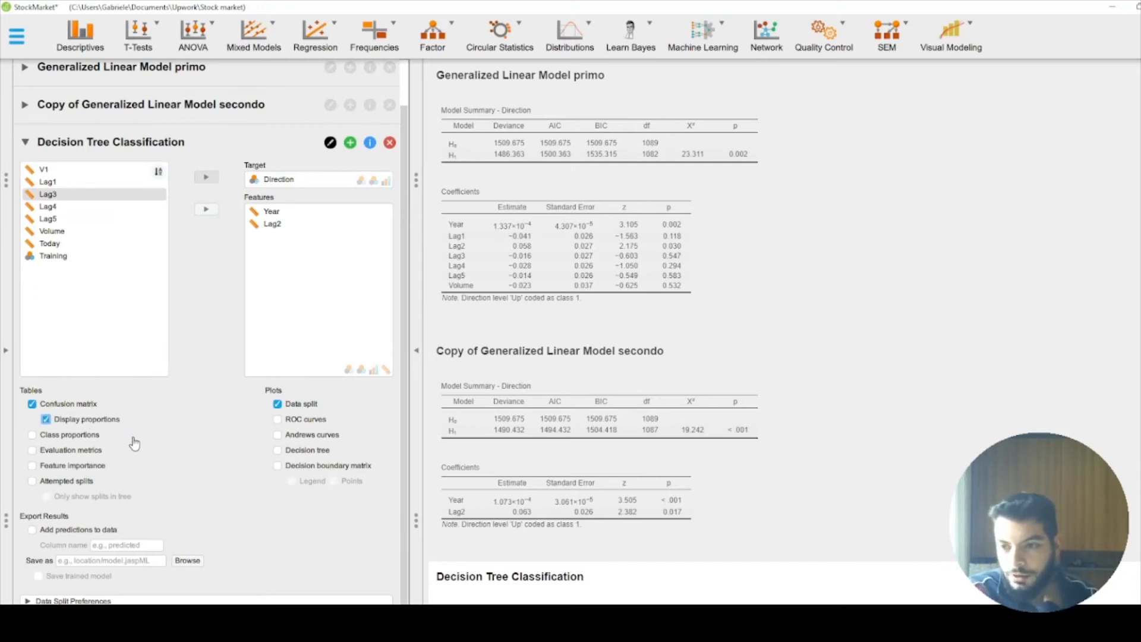
pyautogui.click(86, 454)
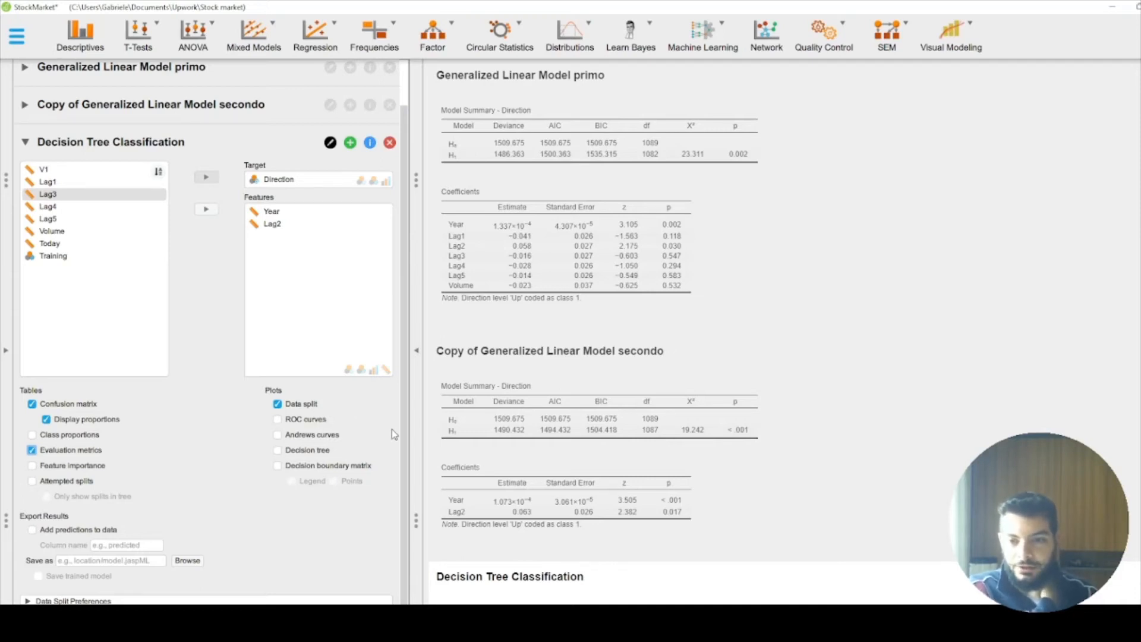
pyautogui.click(279, 449)
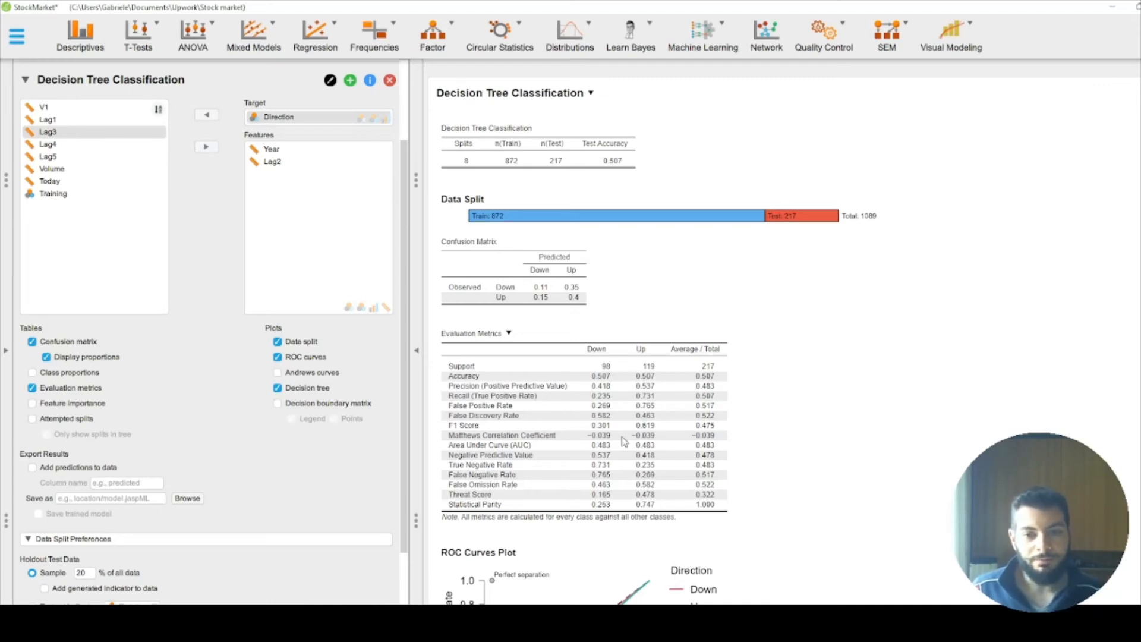
# Step: Examine the classification's evaluation metrics, ROC curves and decision tree plot, and try to enlarge the tree plot
pyautogui.scroll(-5, 688, 429)
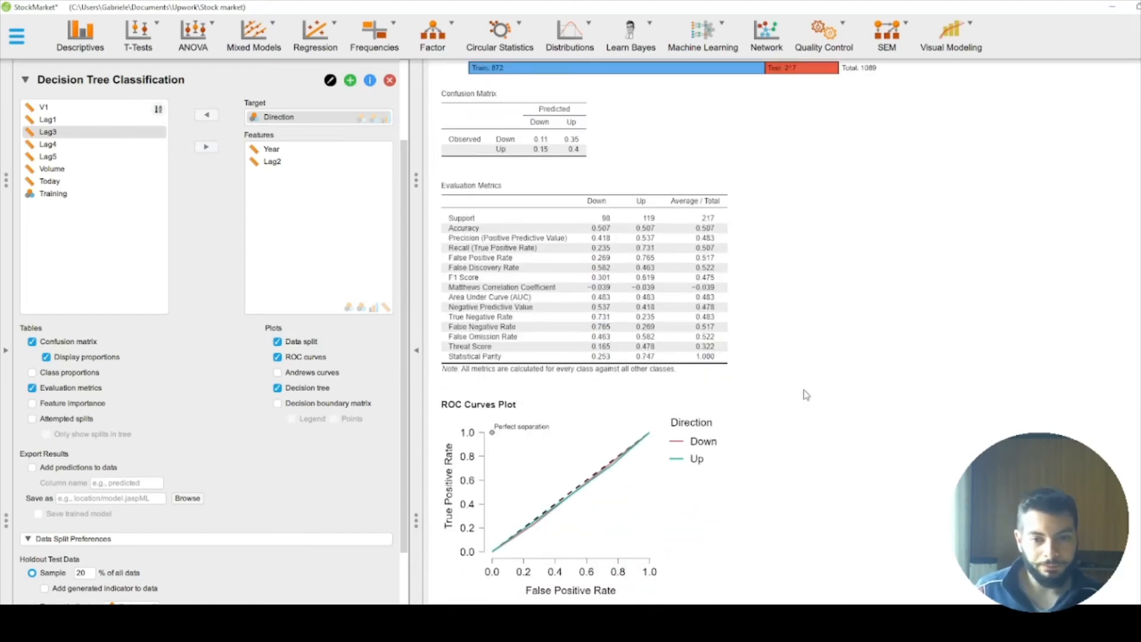
pyautogui.scroll(-4, 531, 507)
pyautogui.scroll(3, 564, 517)
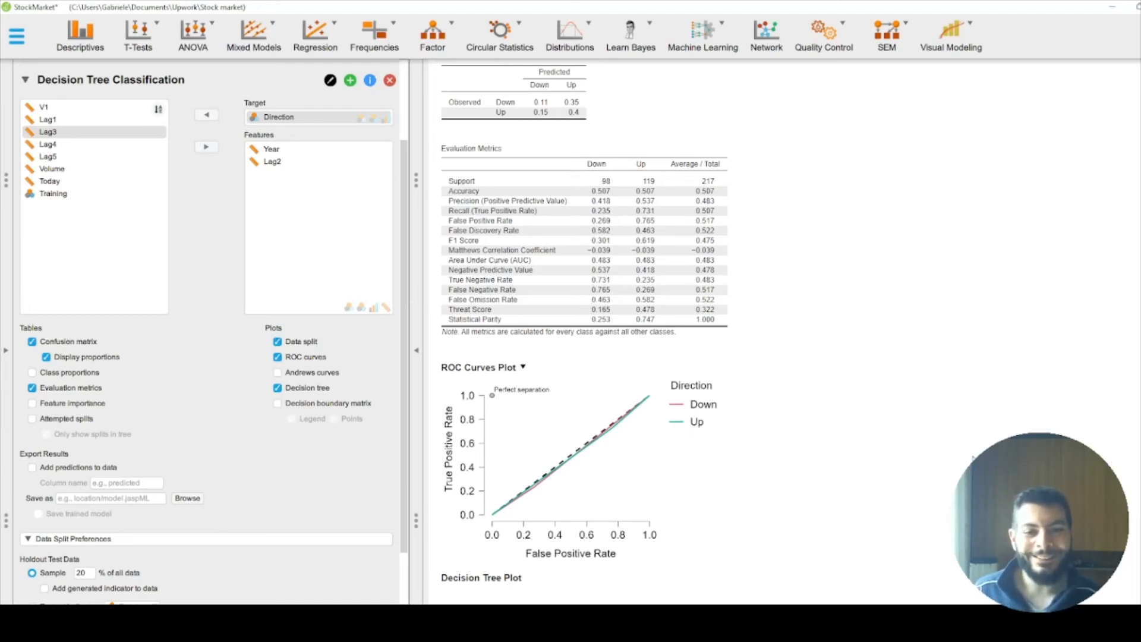
pyautogui.scroll(-2, 918, 479)
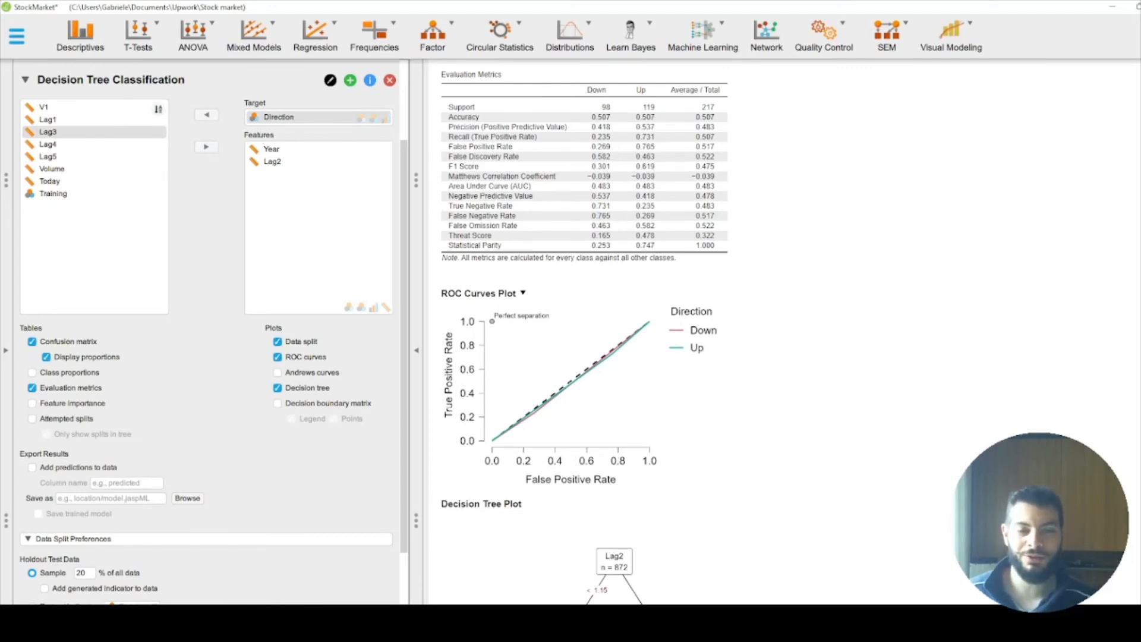
pyautogui.scroll(-5, 609, 330)
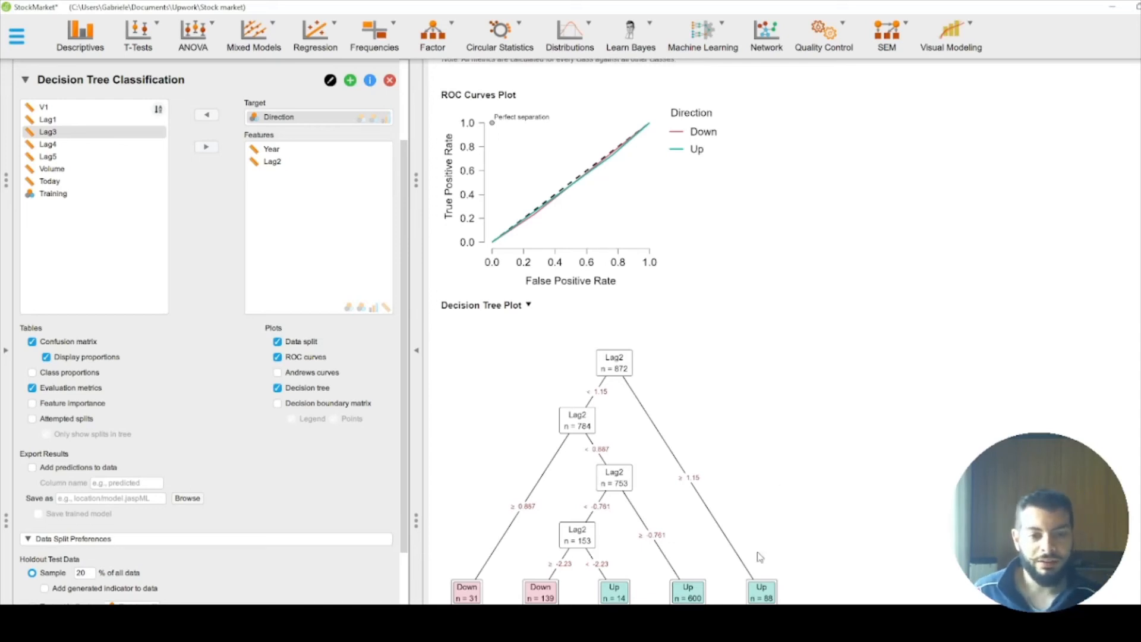
pyautogui.moveTo(810, 635); pyautogui.dragTo(830, 641)
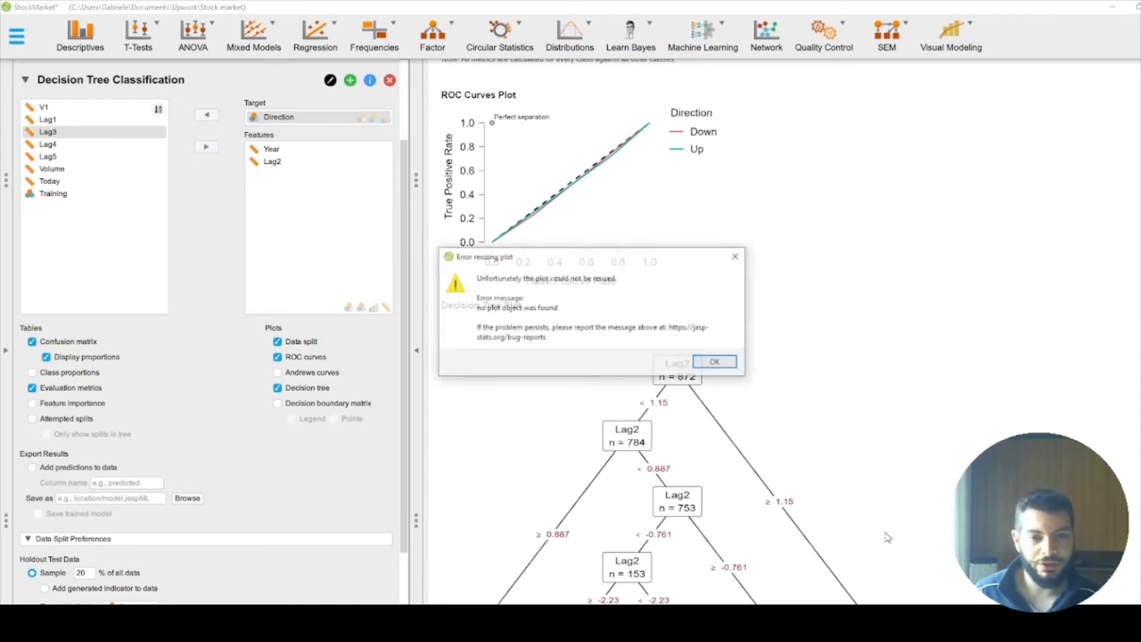
pyautogui.click(716, 362)
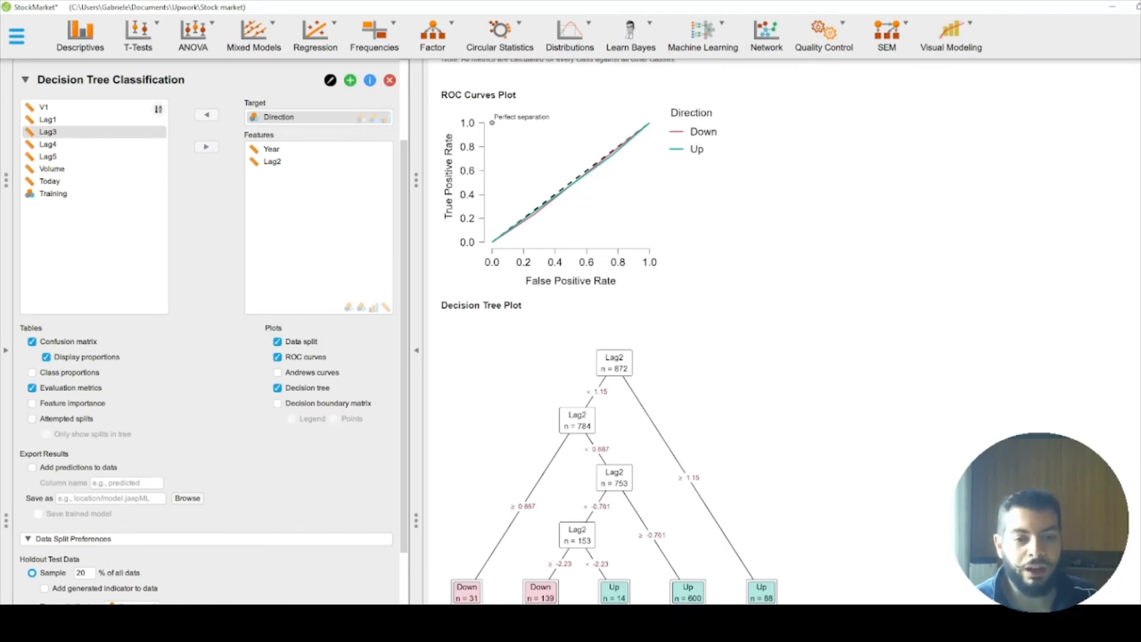
# Step: Review the confusion matrix, evaluation metrics and decision tree plot against the source data table and the two generalized linear model outputs
pyautogui.scroll(7, 782, 332)
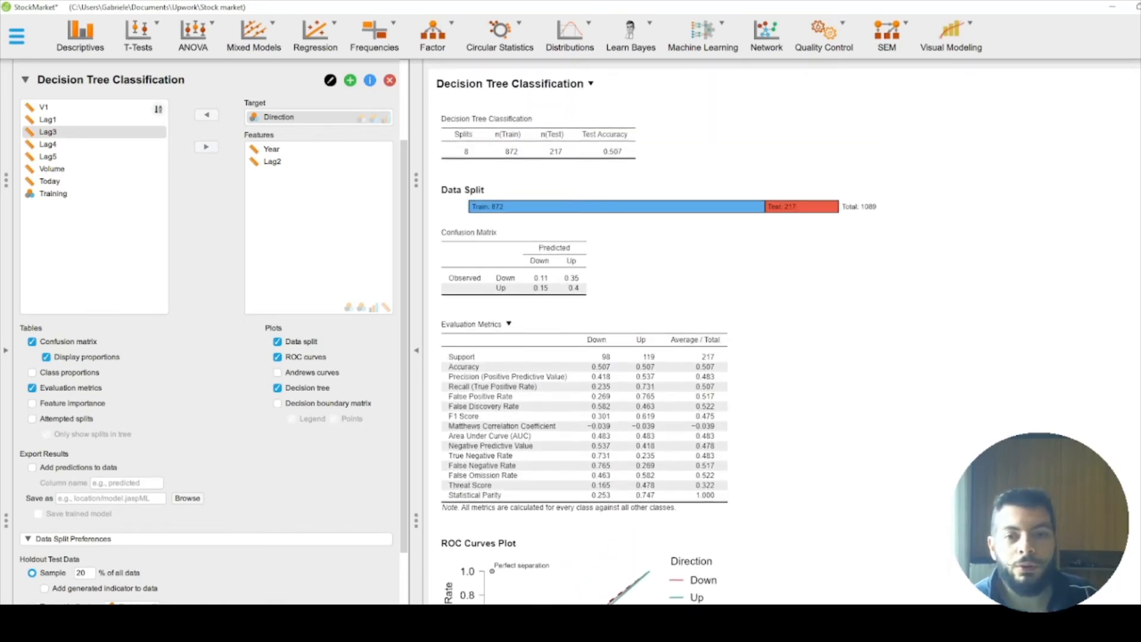
pyautogui.scroll(1, 782, 331)
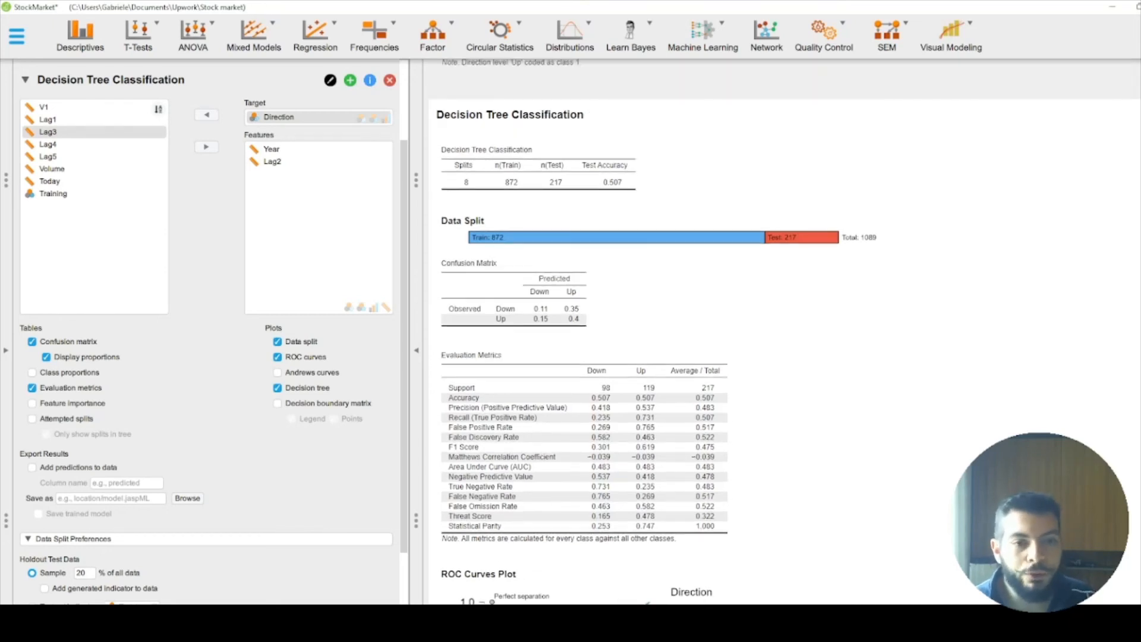
pyautogui.scroll(9, 782, 331)
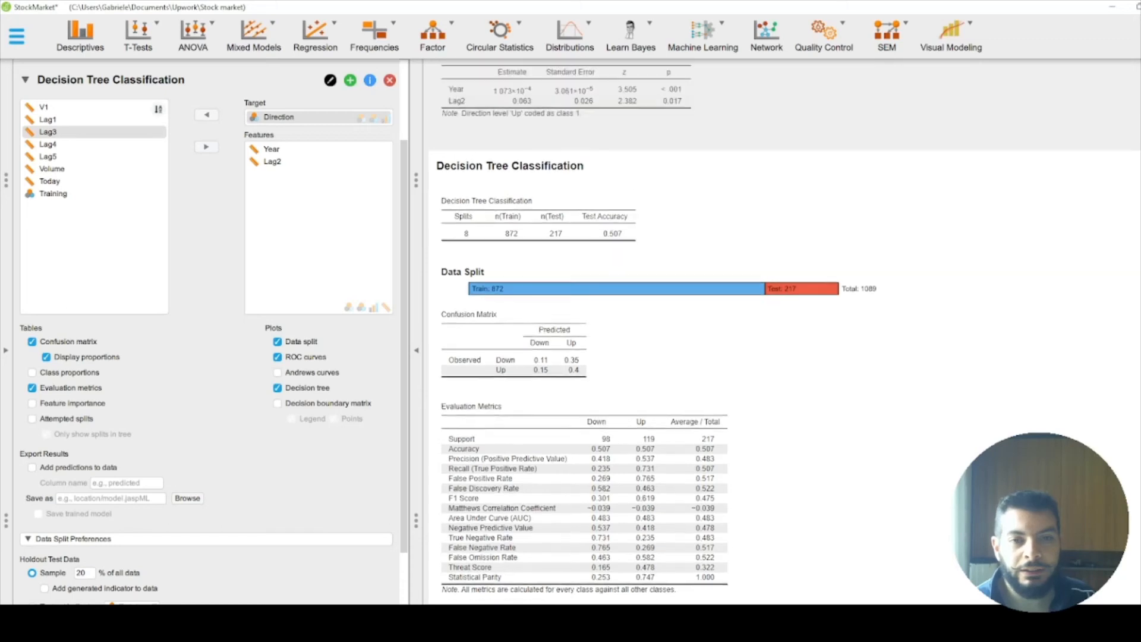
pyautogui.scroll(2, 782, 331)
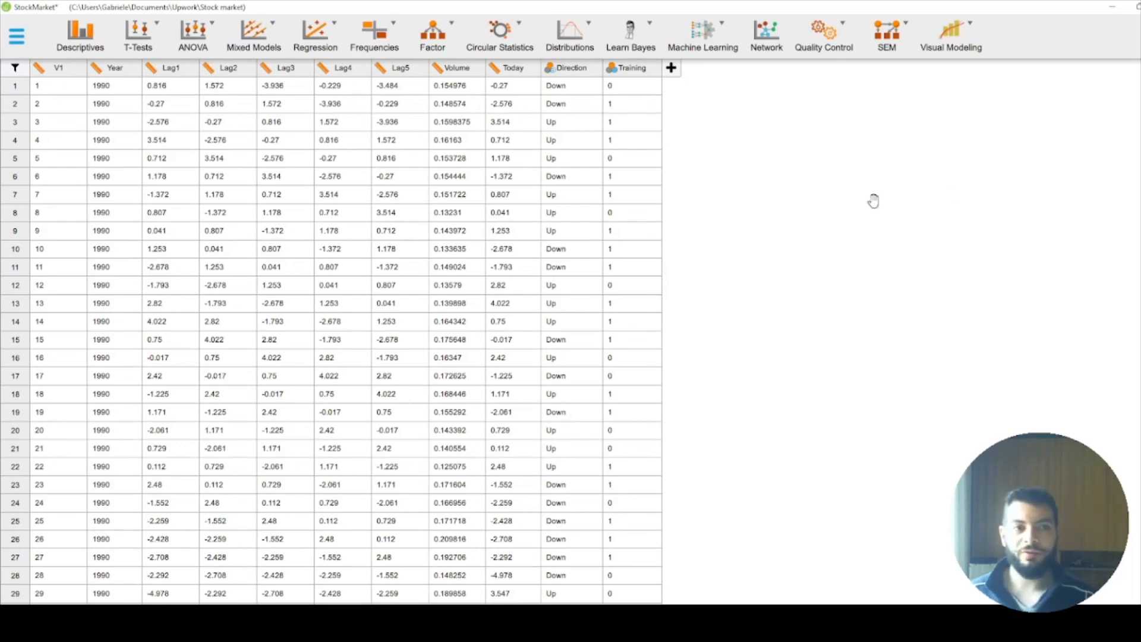
pyautogui.click(1140, 327)
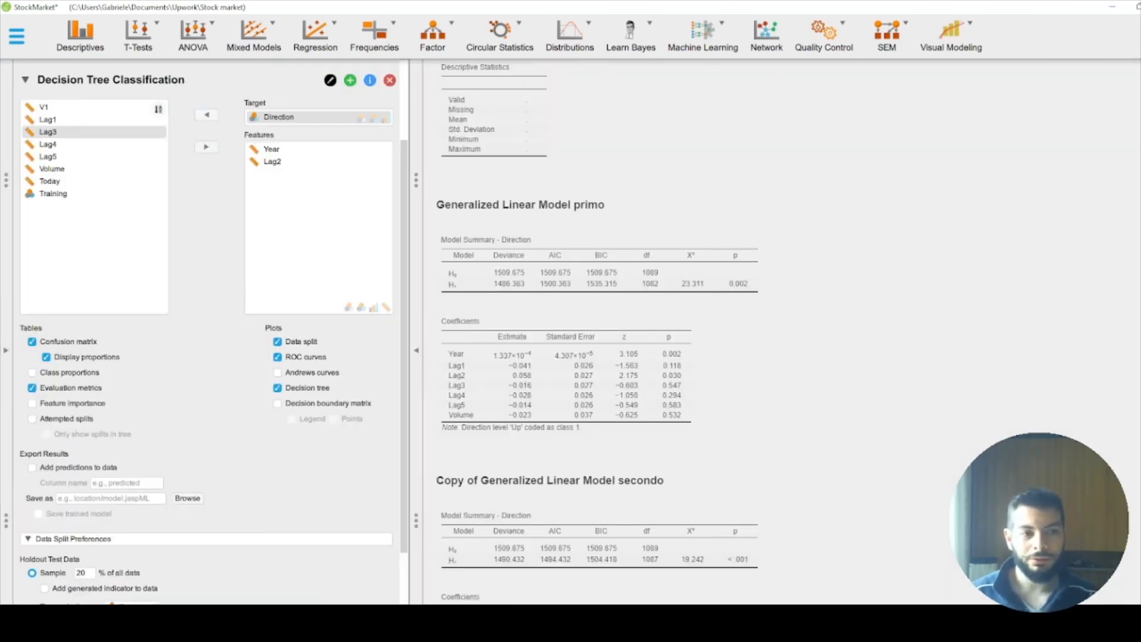
pyautogui.moveTo(1140, 237); pyautogui.dragTo(1140, 331)
pyautogui.scroll(1, 616, 504)
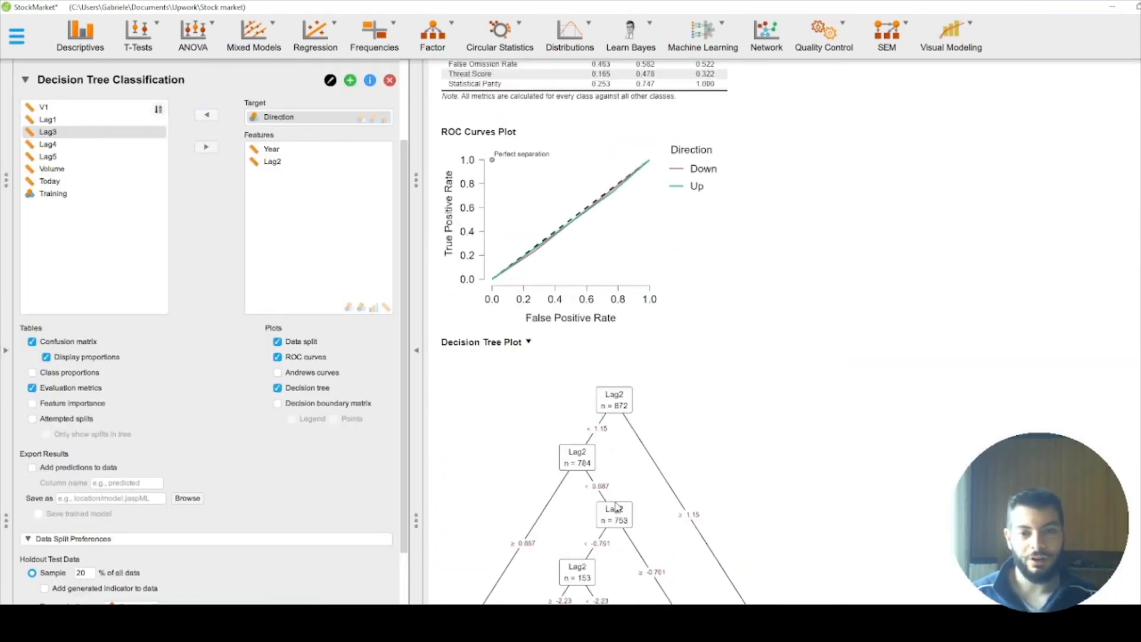
pyautogui.scroll(-1, 616, 504)
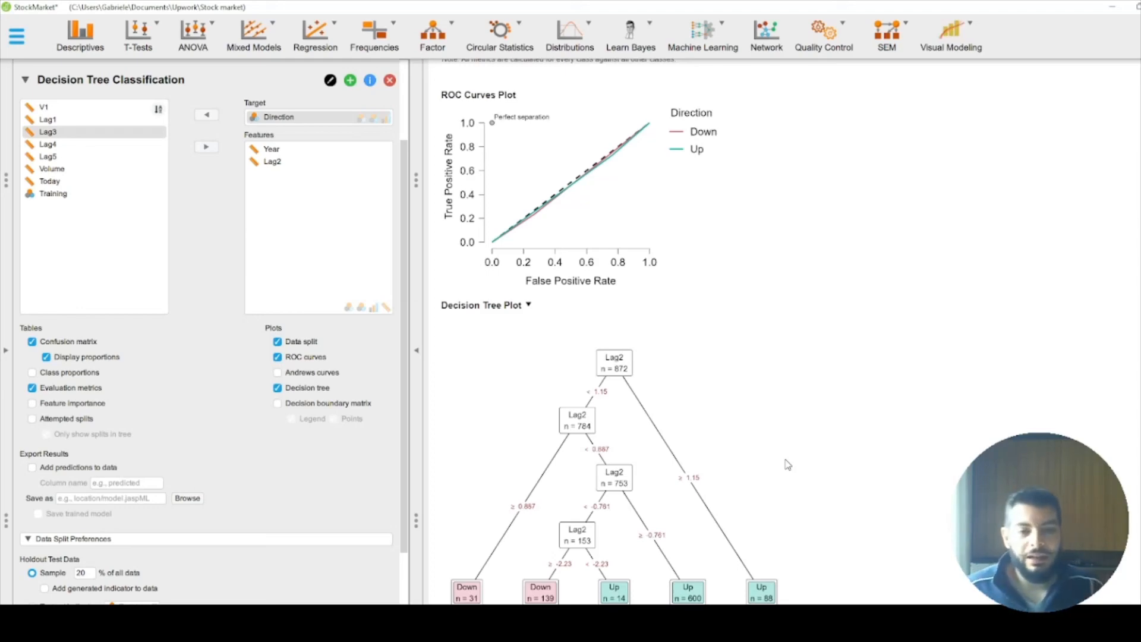
# Step: Switch to the LEGGIMI.TXT notes in Notepad, reread the assignment from the Training description to question 4(b), and return to JASP
pyautogui.click(707, 619)
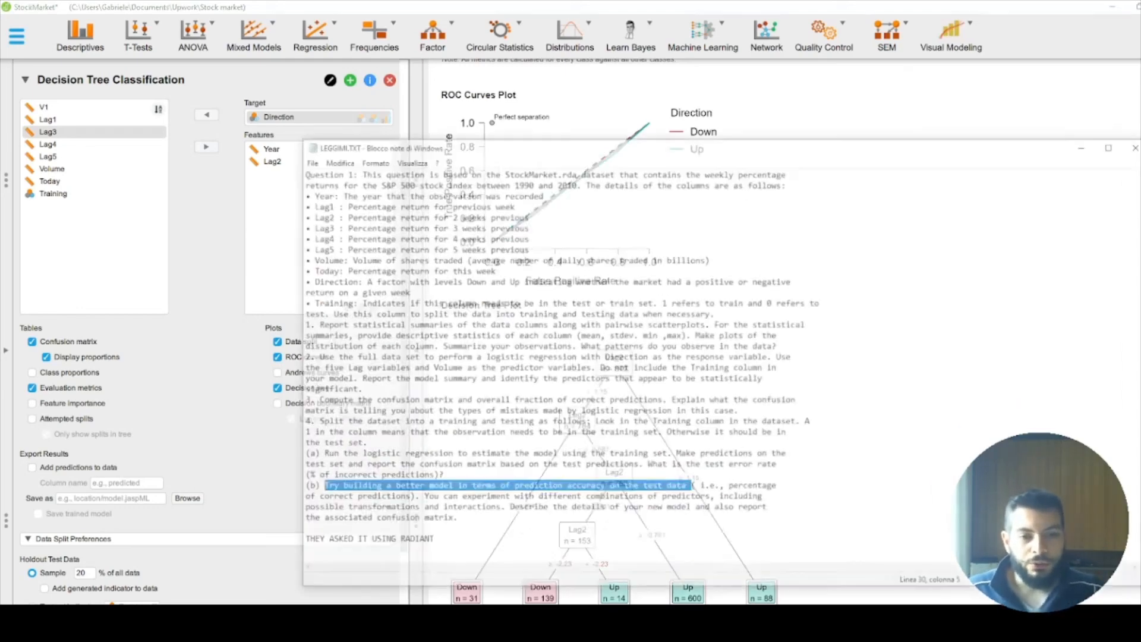
pyautogui.click(502, 358)
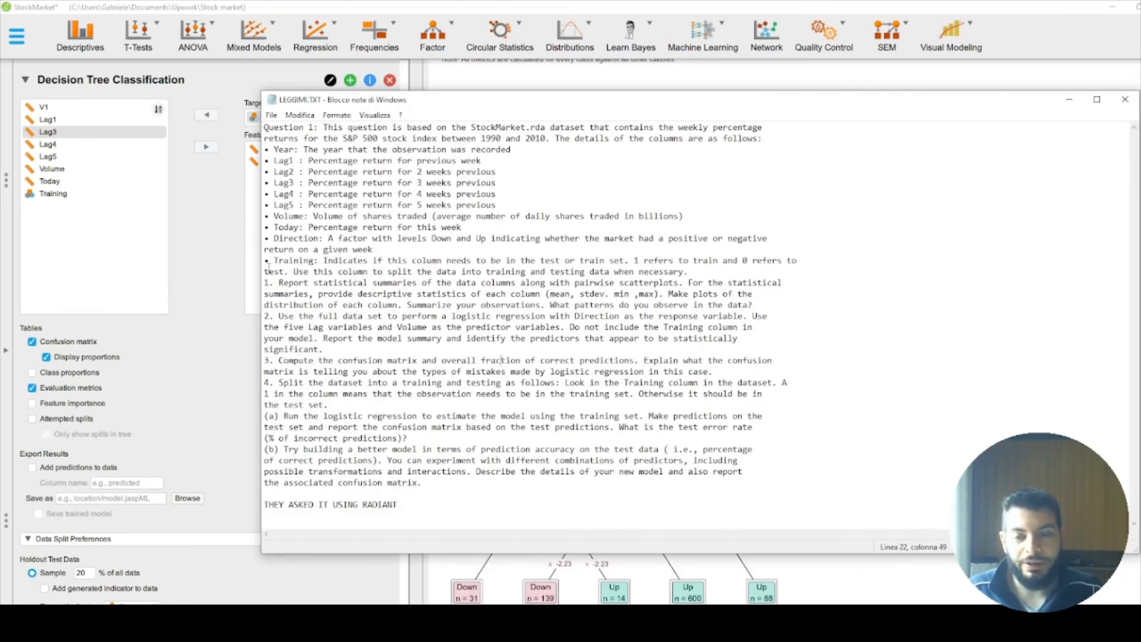
pyautogui.moveTo(265, 262); pyautogui.dragTo(447, 455)
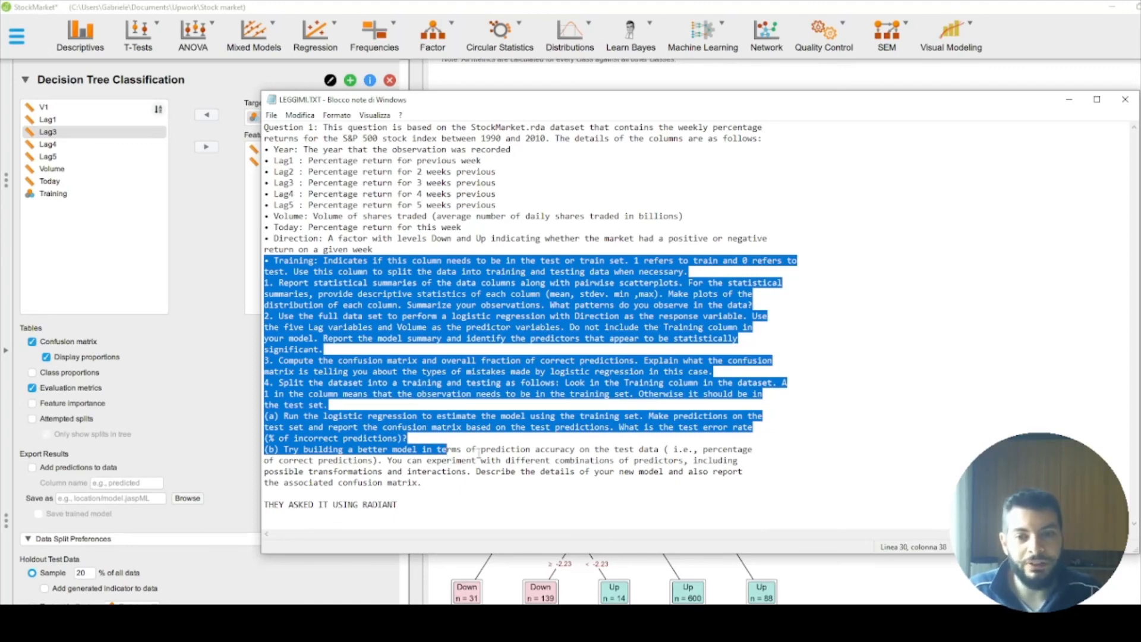
pyautogui.click(472, 446)
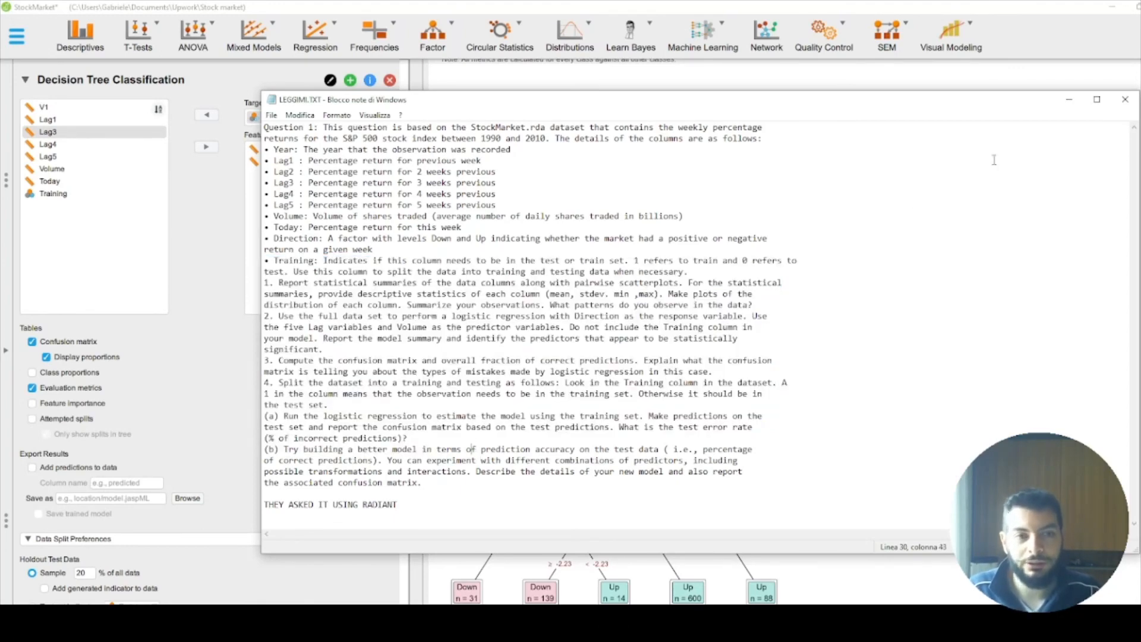
pyautogui.click(1069, 100)
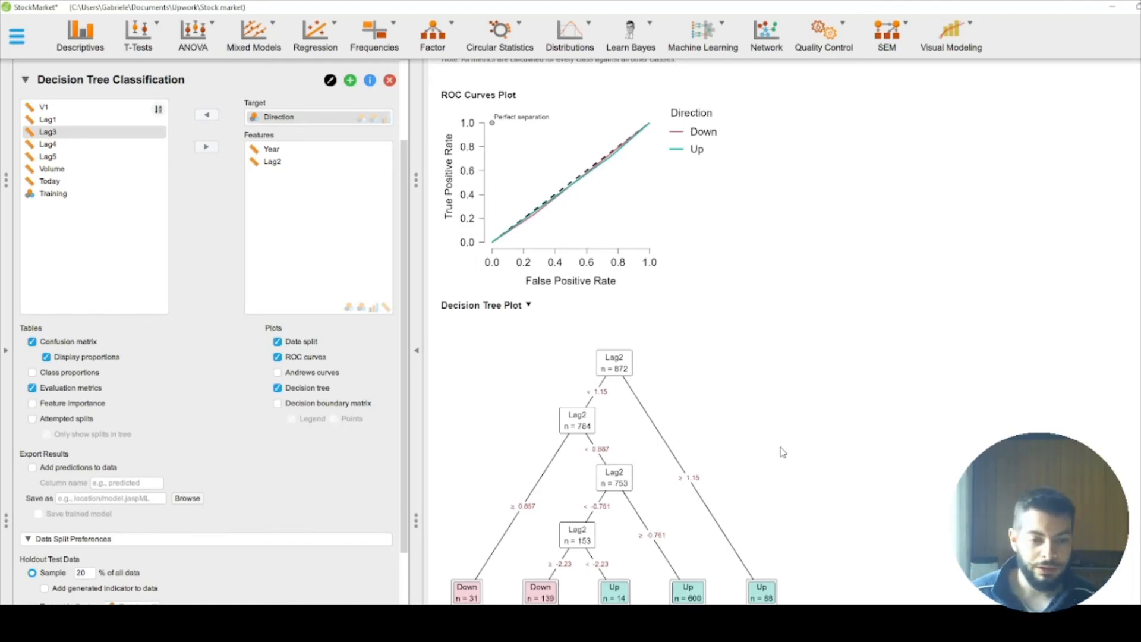
pyautogui.hotkey('alt', 'Tab')
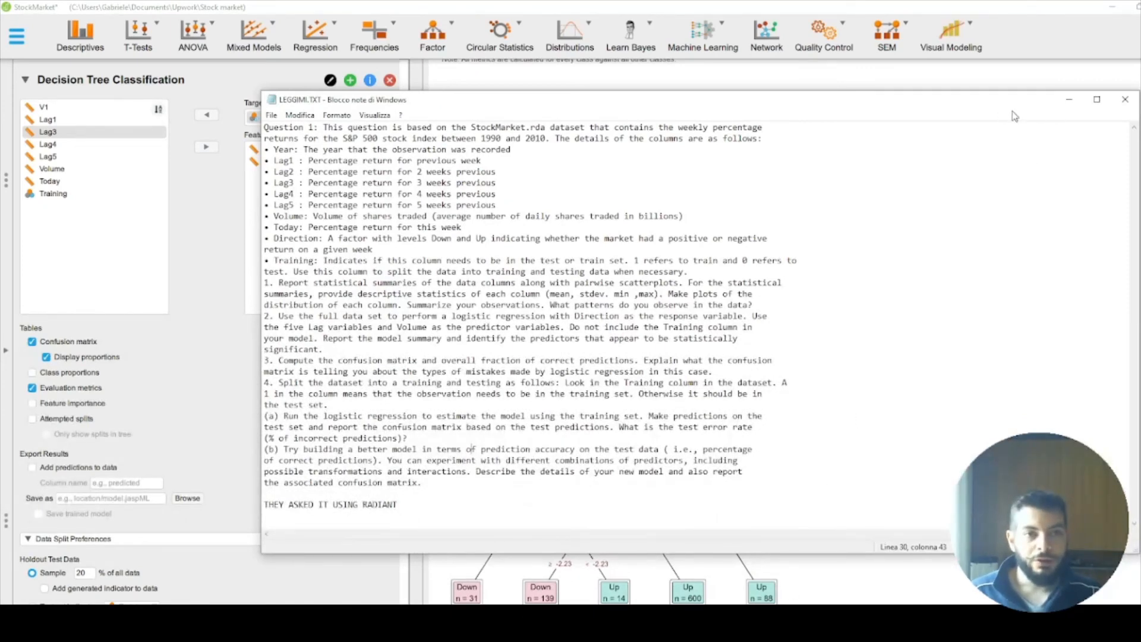
pyautogui.moveTo(961, 111); pyautogui.dragTo(937, 109)
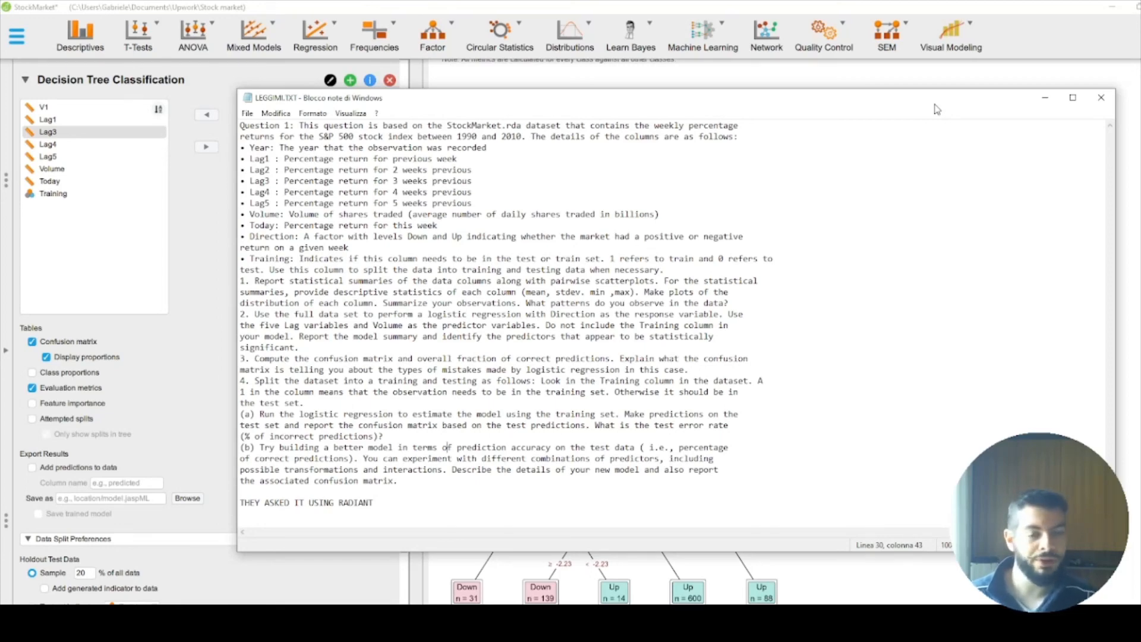
pyautogui.click(1045, 98)
# Step: Examine the results once more, from the generalized linear model coefficients through the classification tables to the ROC curves and decision tree plot
pyautogui.scroll(7, 778, 332)
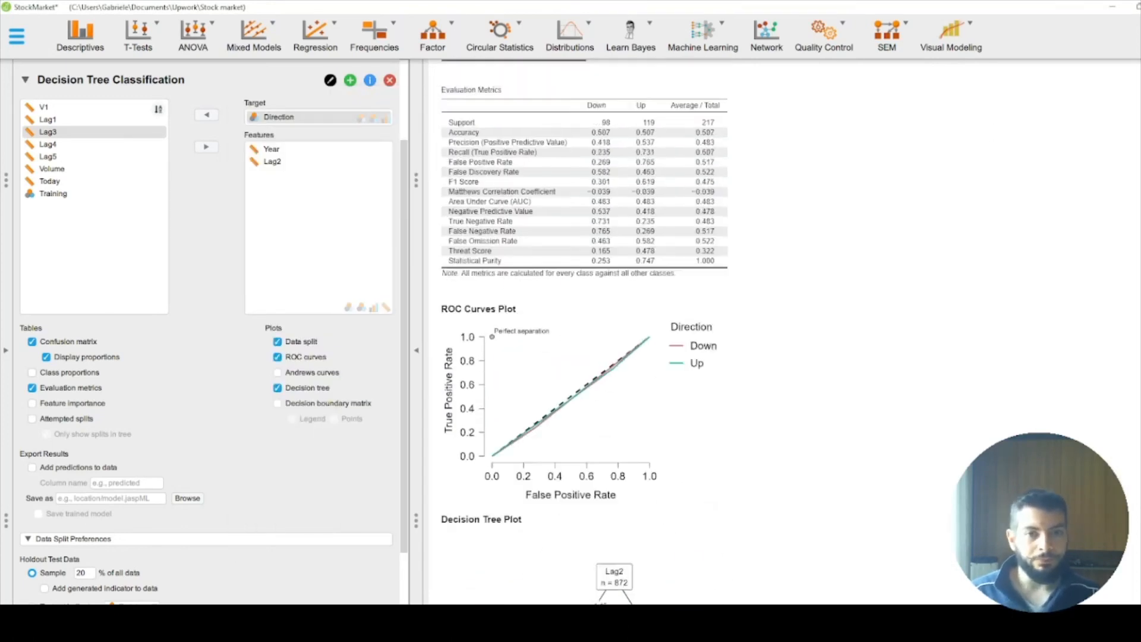
pyautogui.scroll(2, 779, 332)
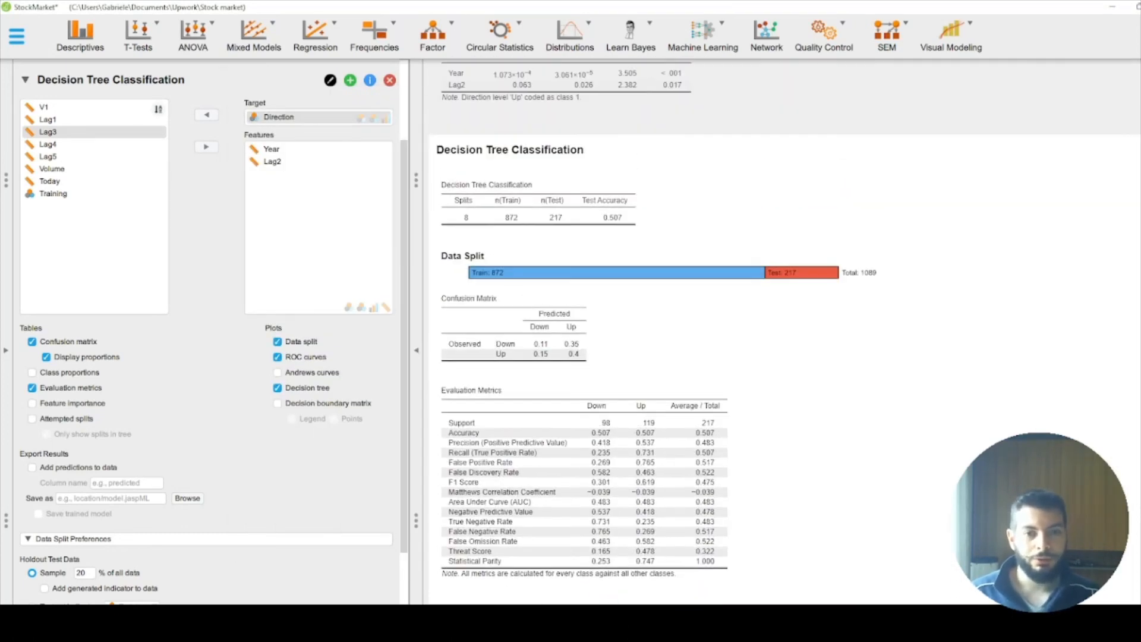
pyautogui.scroll(8, 952, 462)
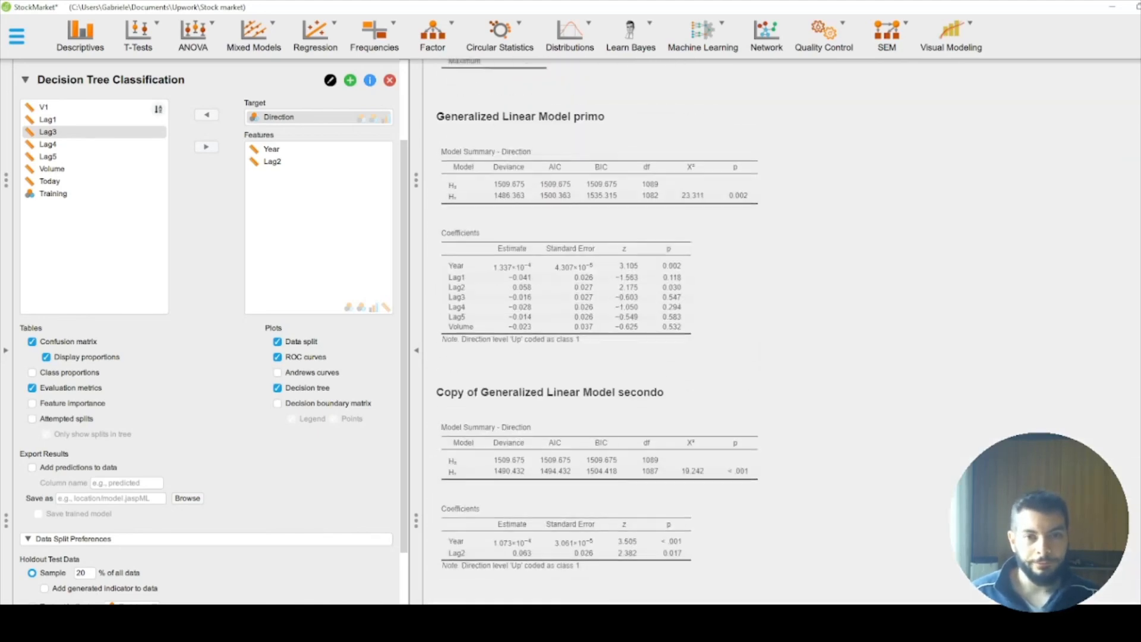
pyautogui.scroll(-15, 952, 462)
pyautogui.scroll(5, 948, 482)
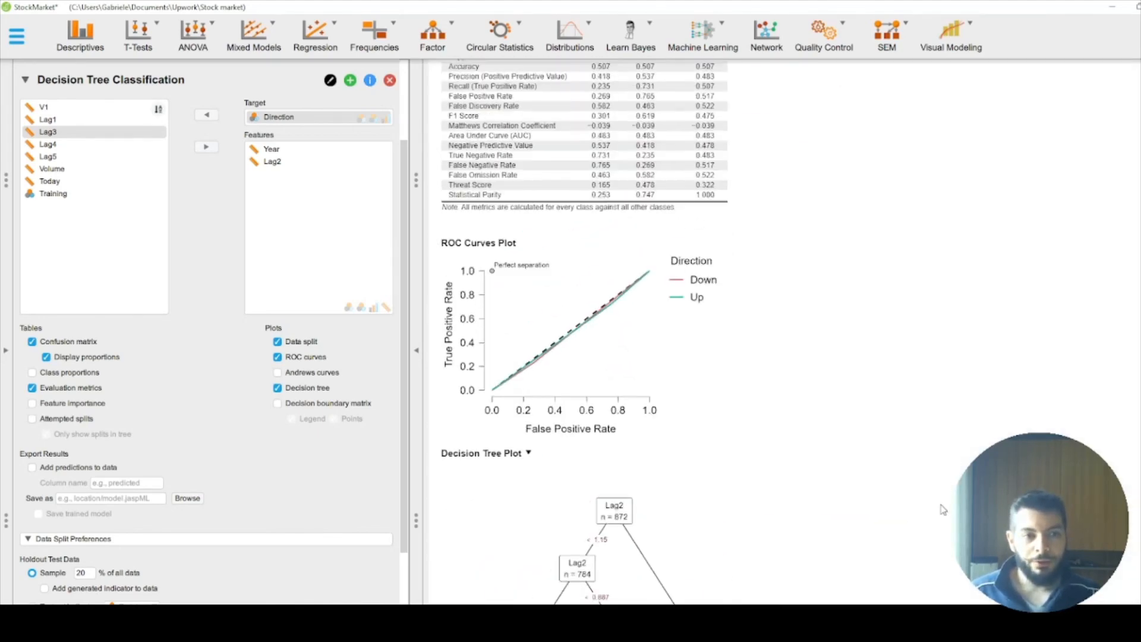
pyautogui.scroll(-5, 944, 505)
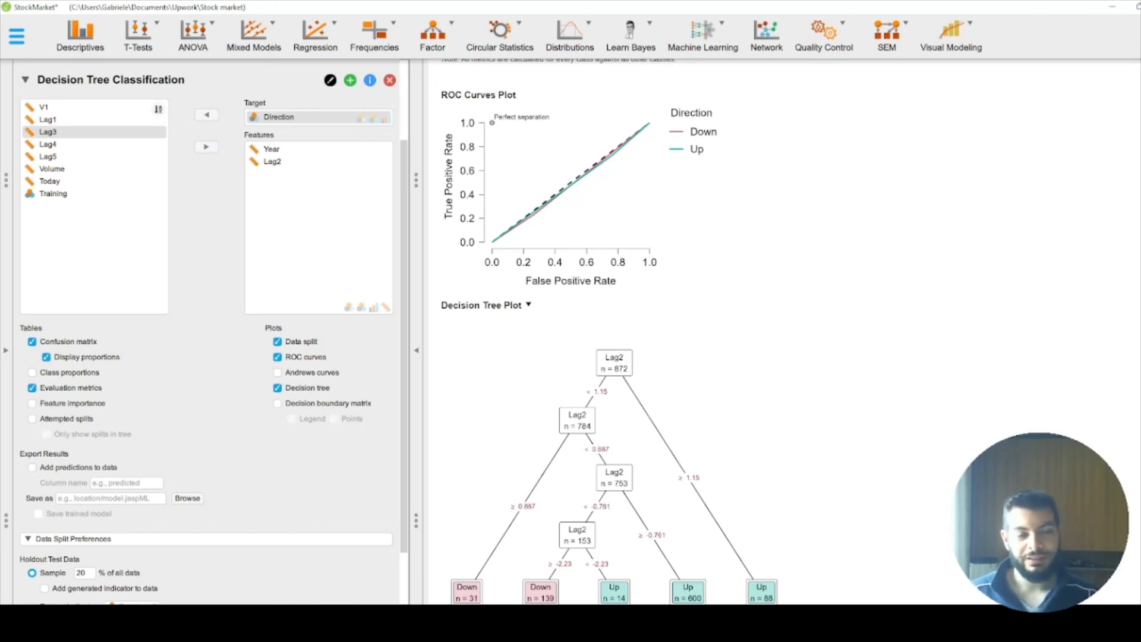
pyautogui.scroll(1, 609, 331)
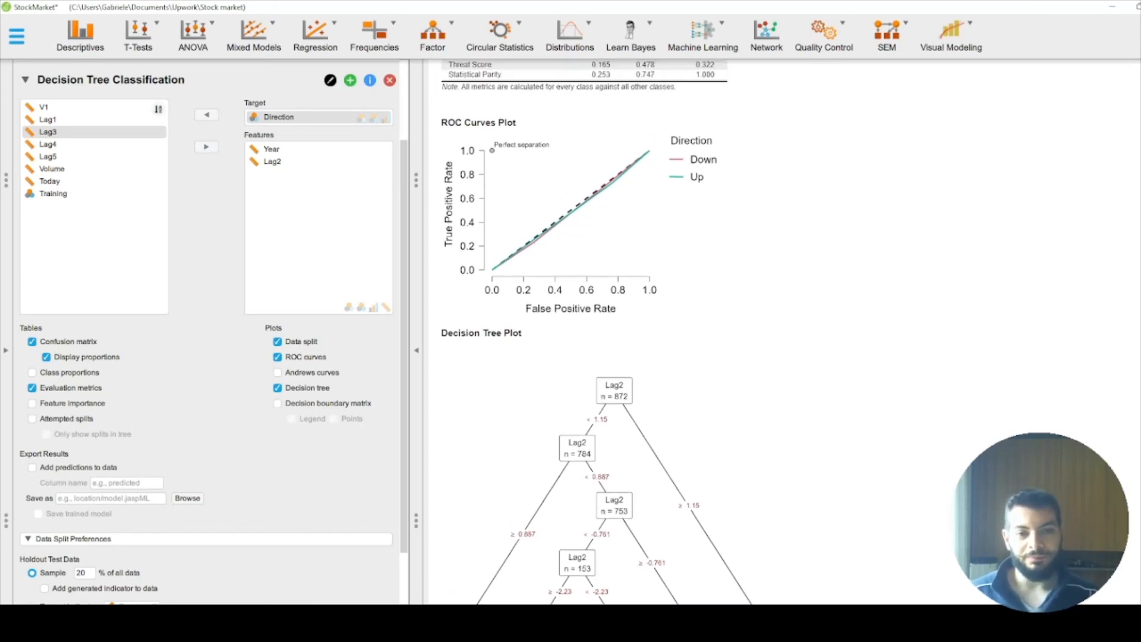
pyautogui.scroll(-1, 610, 332)
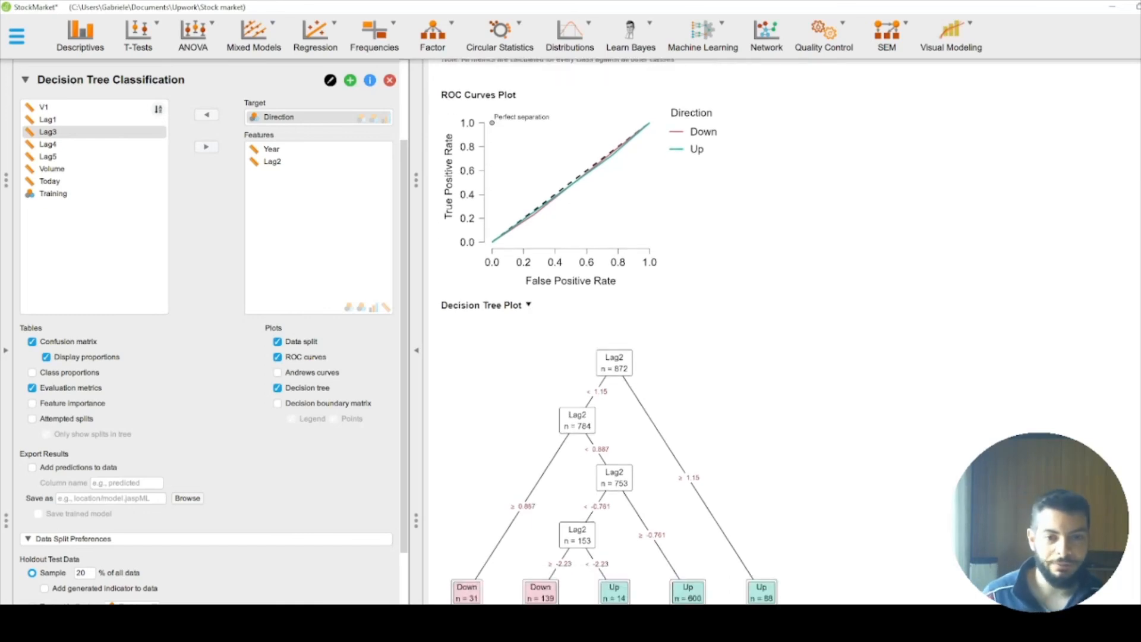